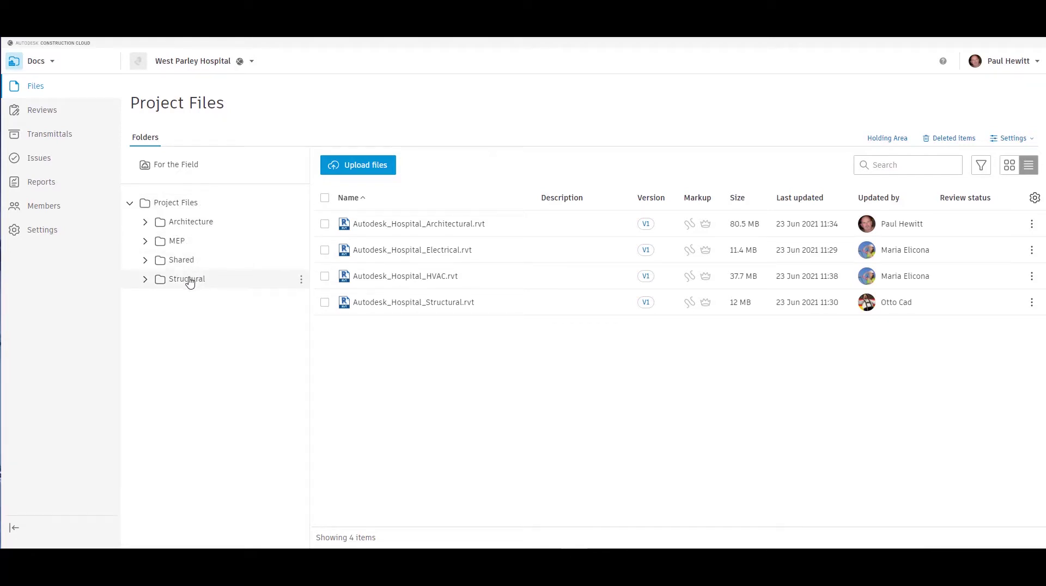
- Browse the Architecture, MEP and Shared folders, ending in Shared Coordination Space with four models
left_click(145, 222)
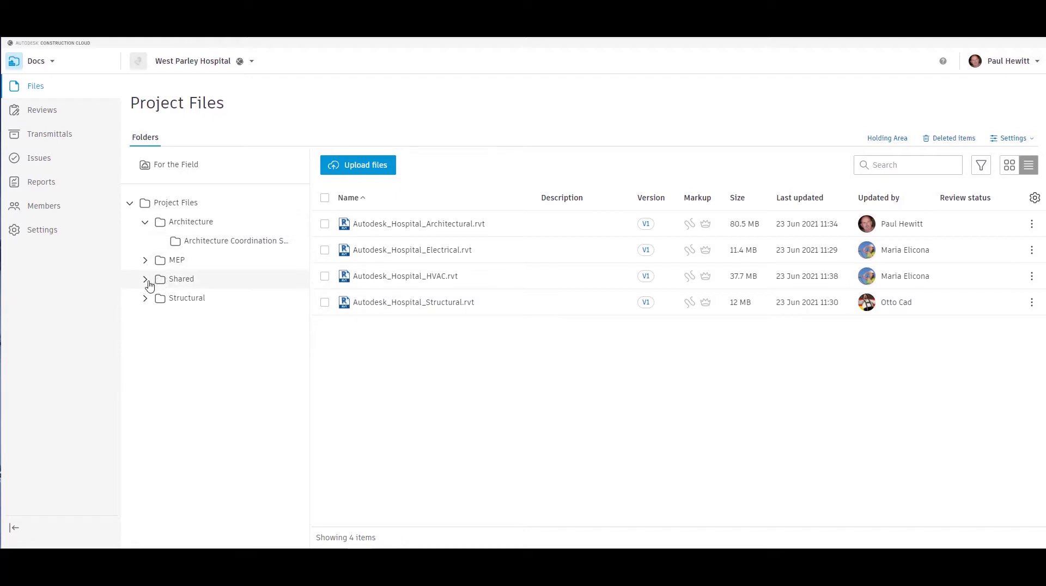
left_click(145, 279)
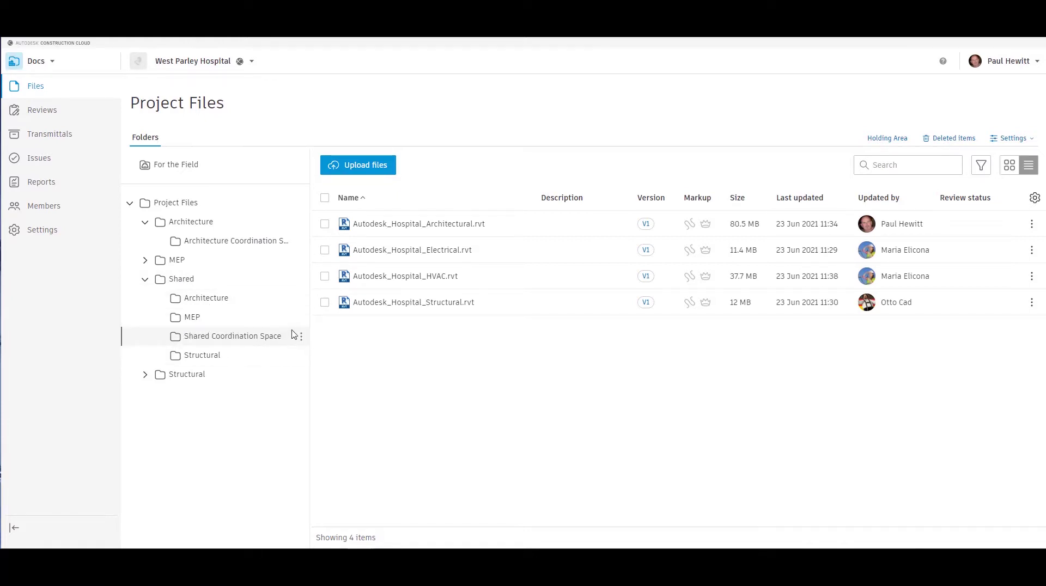
left_click(189, 227)
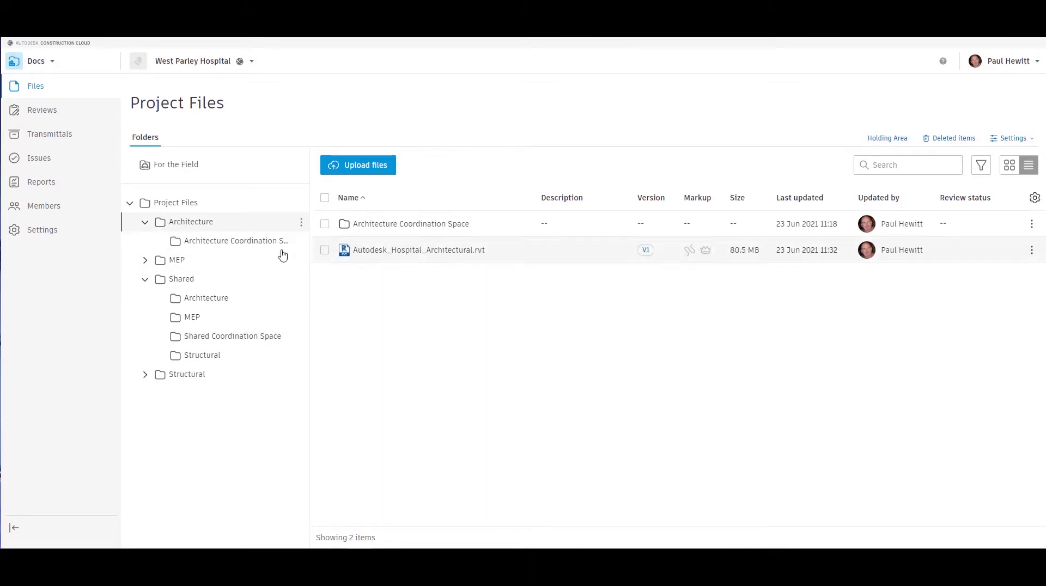
left_click(145, 260)
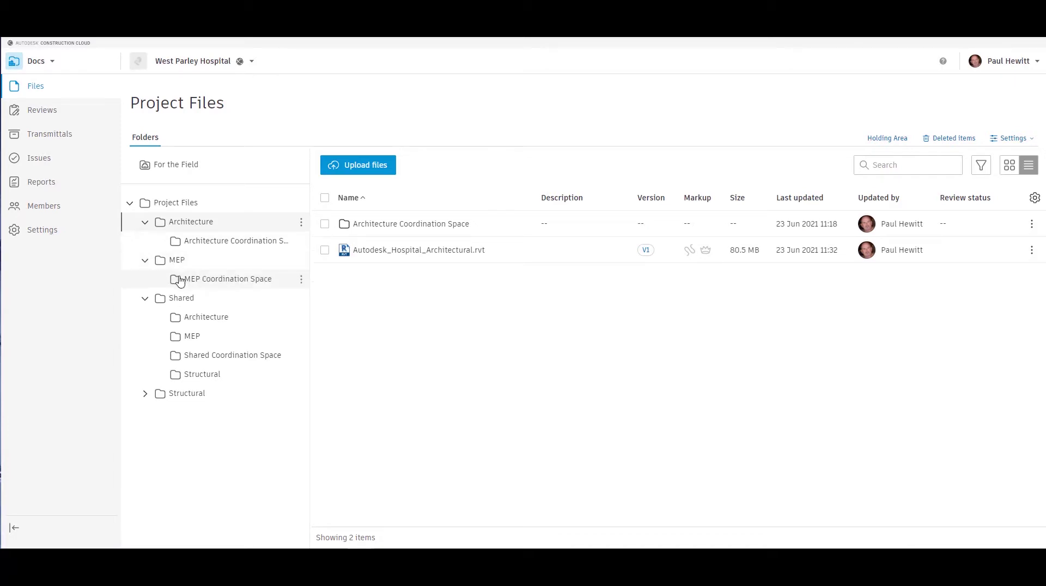
left_click(237, 262)
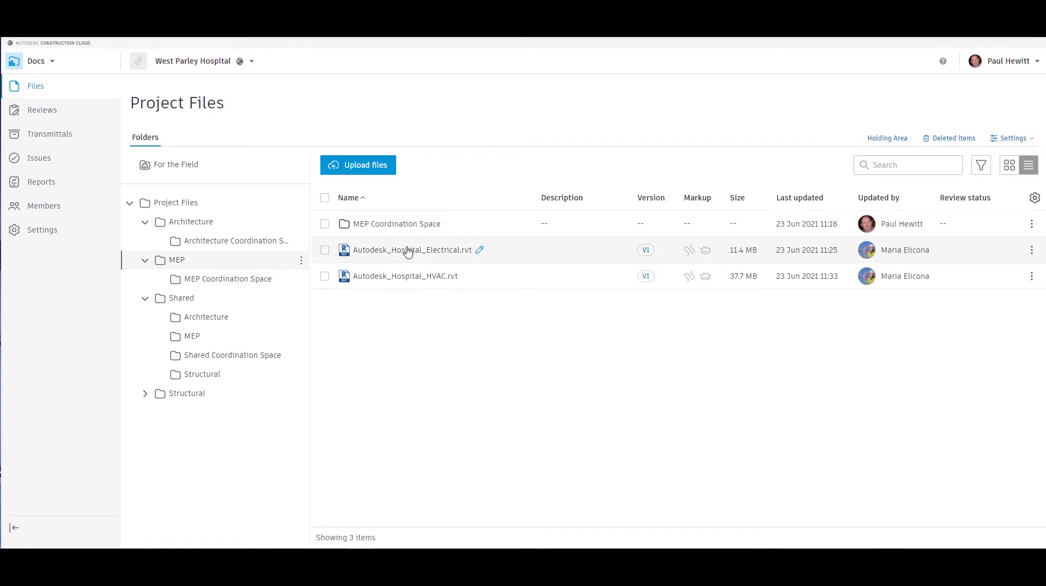
mouse_move(413, 250)
left_click(397, 225)
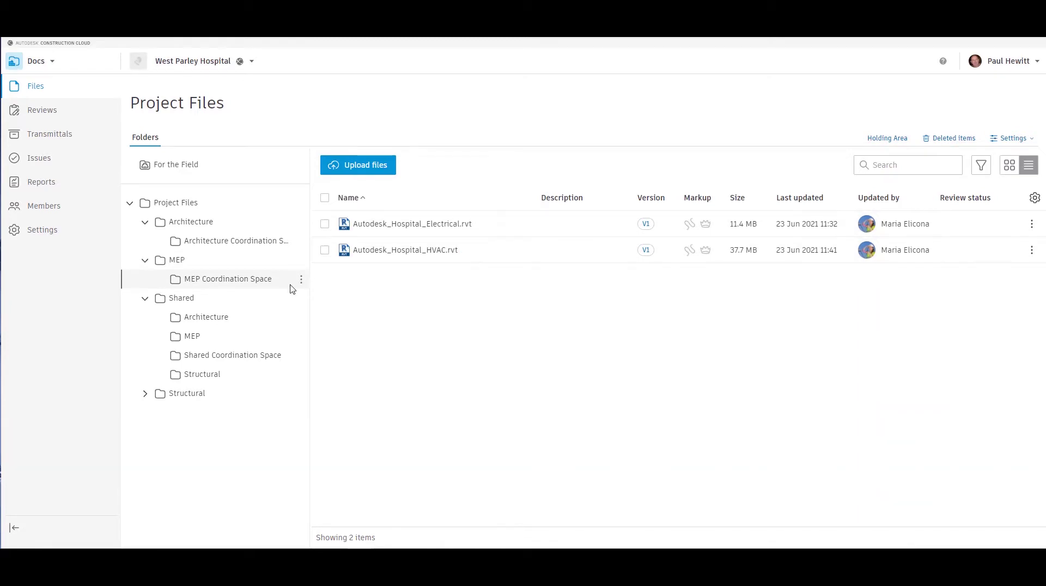
left_click(221, 355)
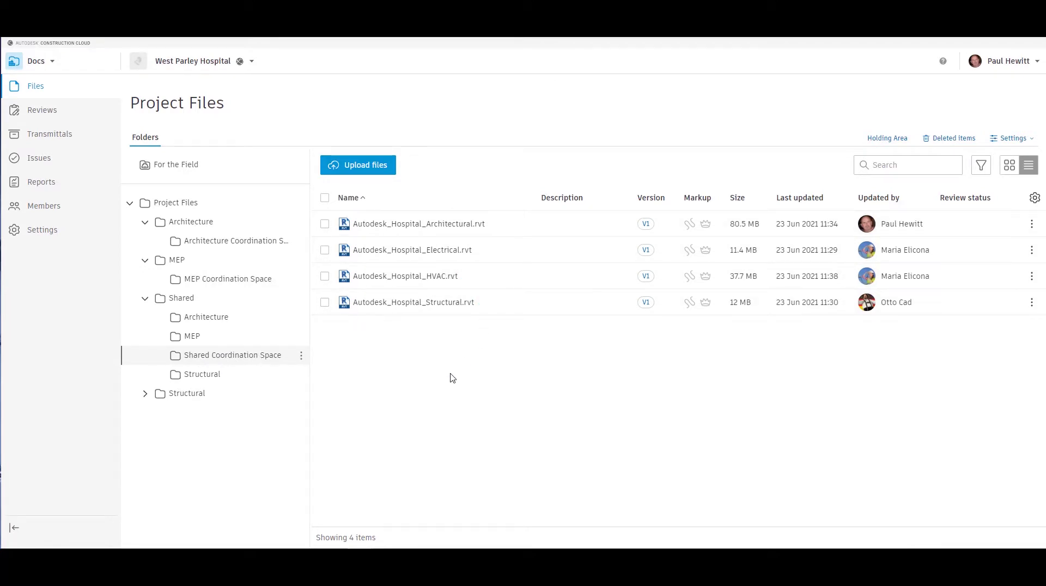
- Switch to Model Coordination and start a new coordination space named Shared Coordination Space
left_click(52, 63)
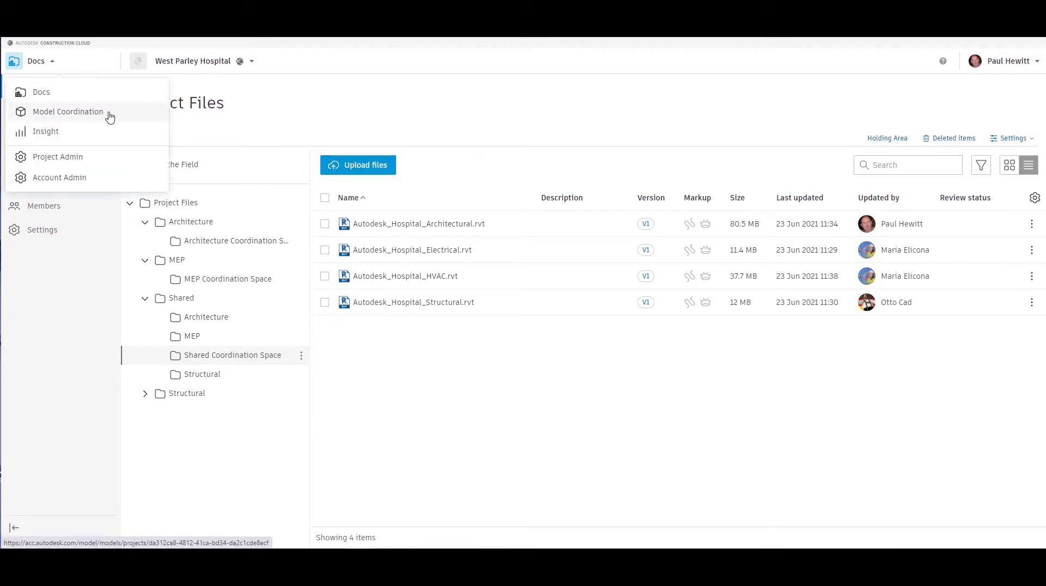
left_click(62, 118)
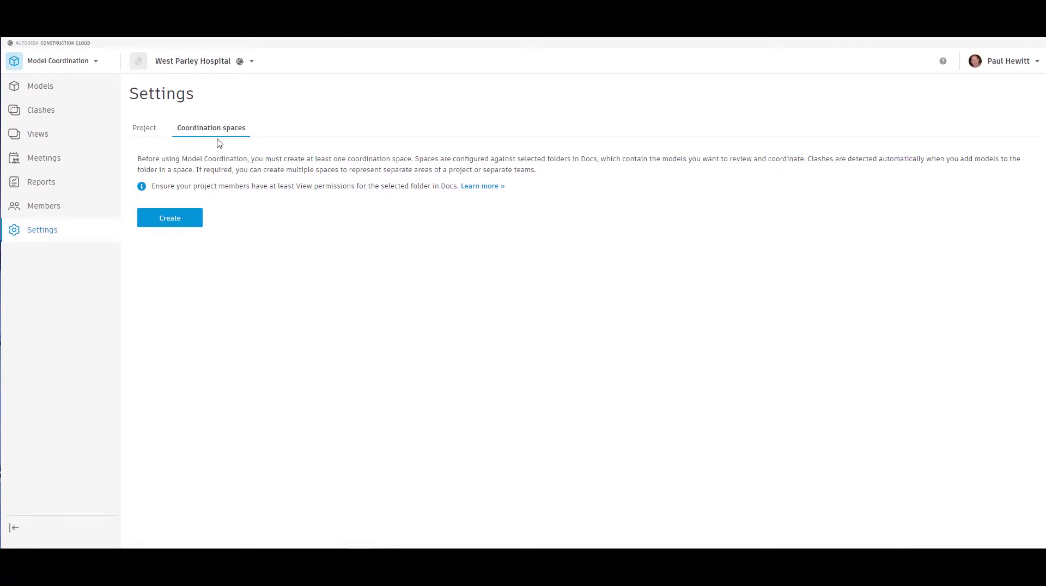
left_click(165, 219)
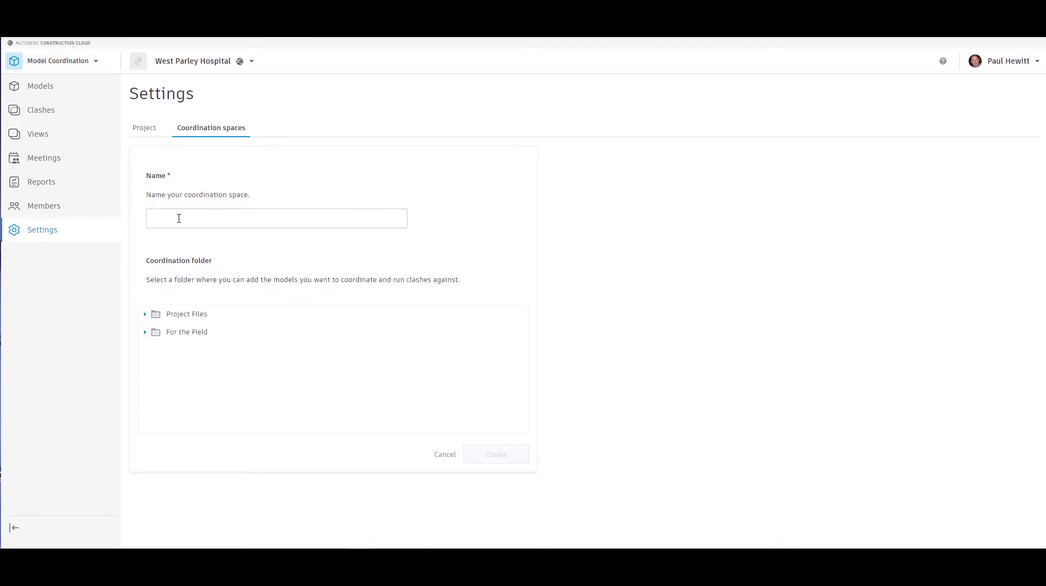
left_click(247, 217)
type("Shared Coordination Space")
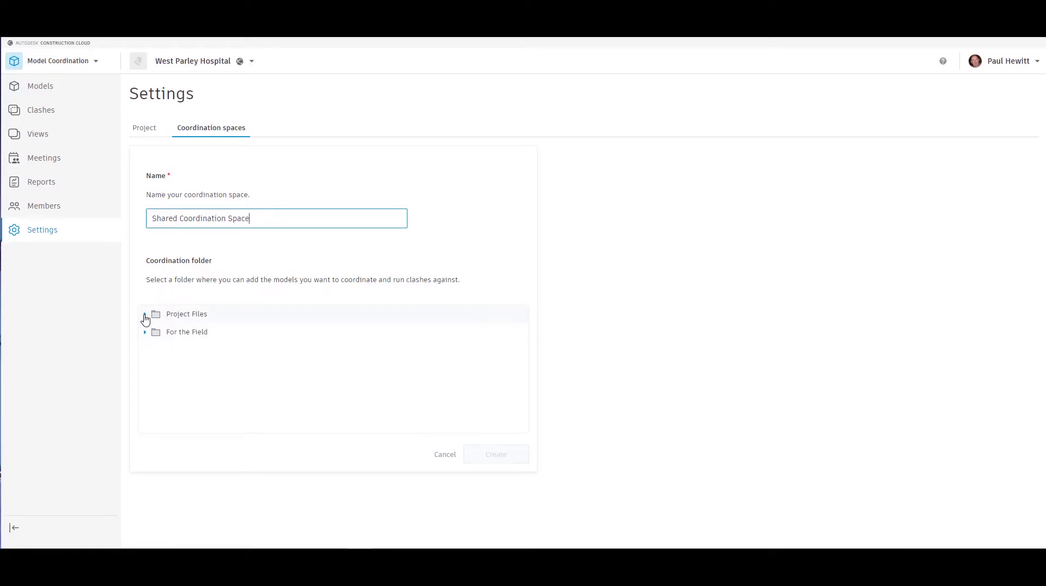
- Link the space to Project Files/Shared/Shared Coordination Space and create it
left_click(144, 315)
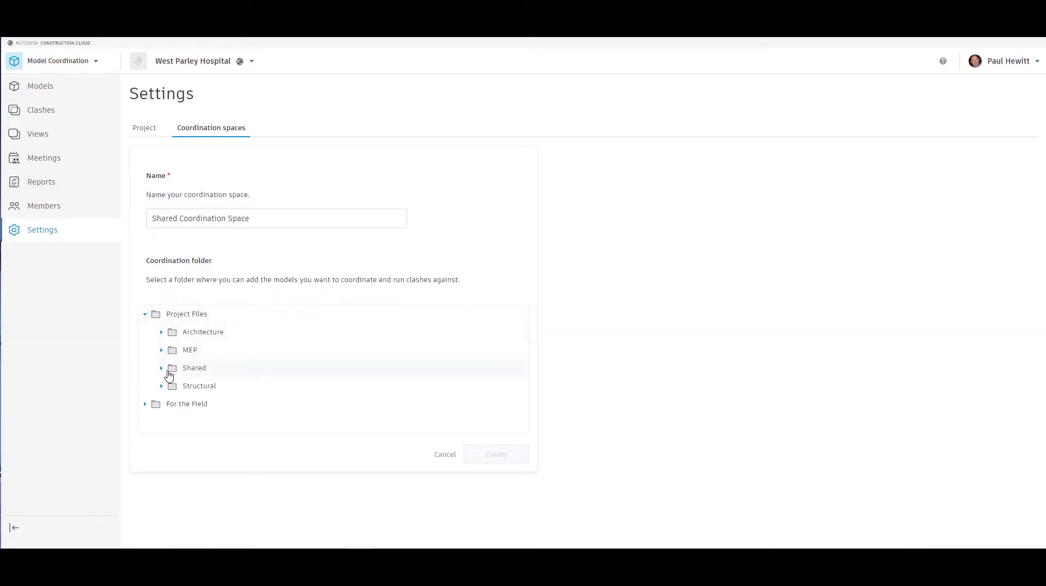
left_click(162, 370)
scroll(257, 398, "down", 1)
scroll(229, 382, "down", 1)
left_click(278, 360)
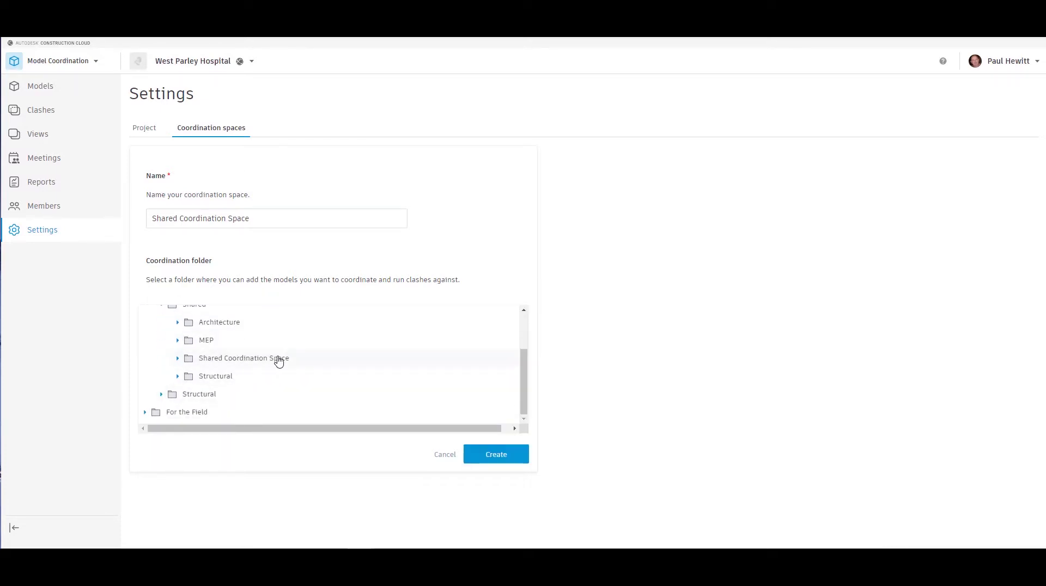
left_click(499, 455)
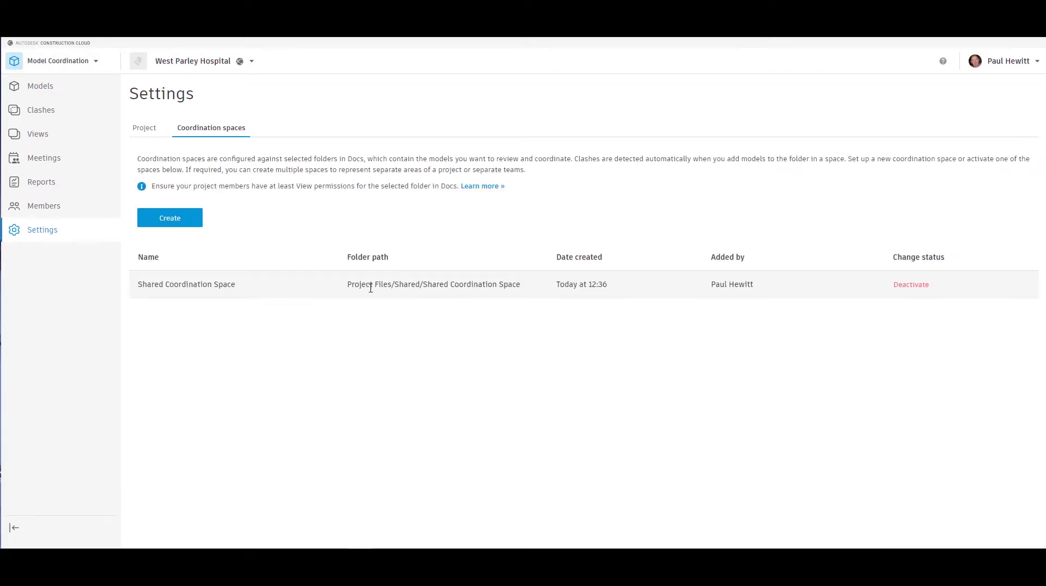
- Create a coordination space named MEP linked to Project Files/MEP/MEP Coordination Space
left_click(169, 218)
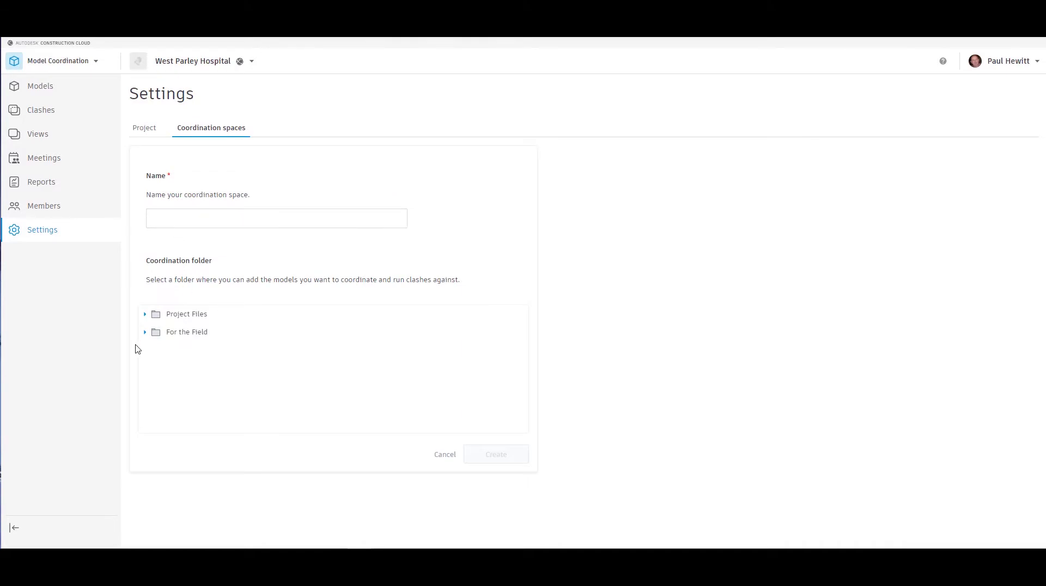
left_click(145, 316)
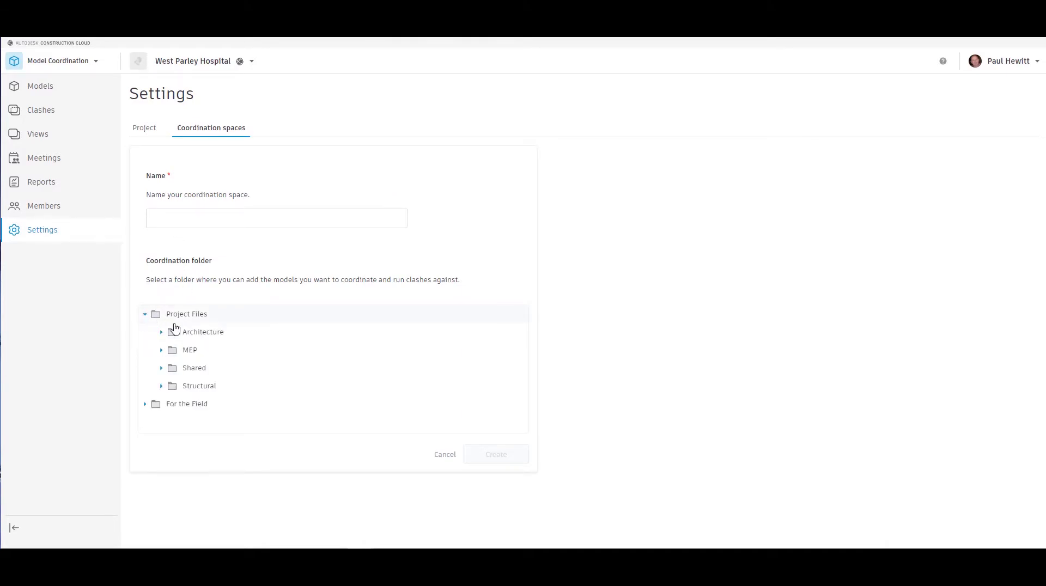
left_click(161, 351)
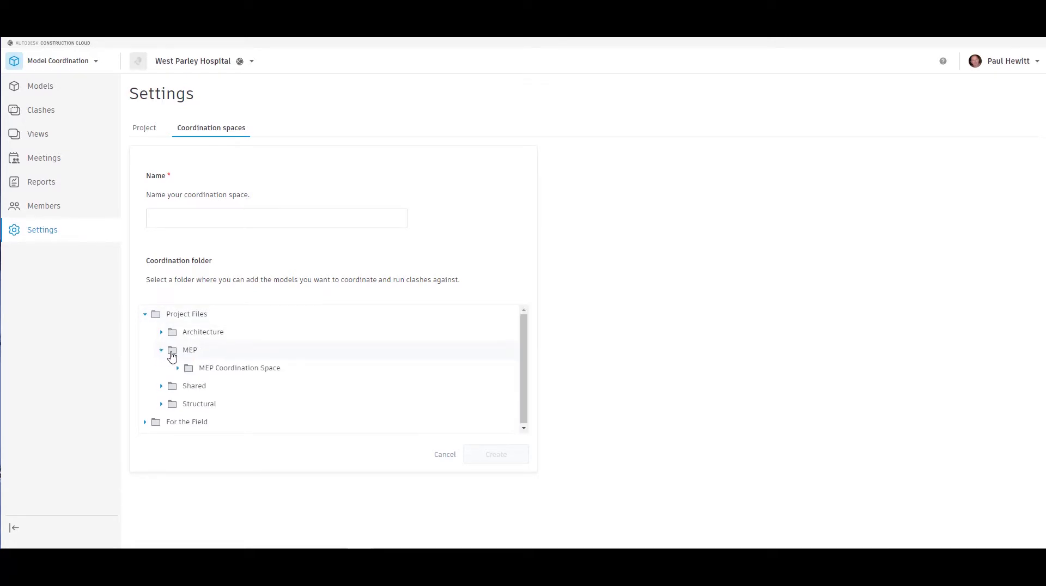
left_click(219, 370)
left_click(186, 220)
type("MEP Coordination Space")
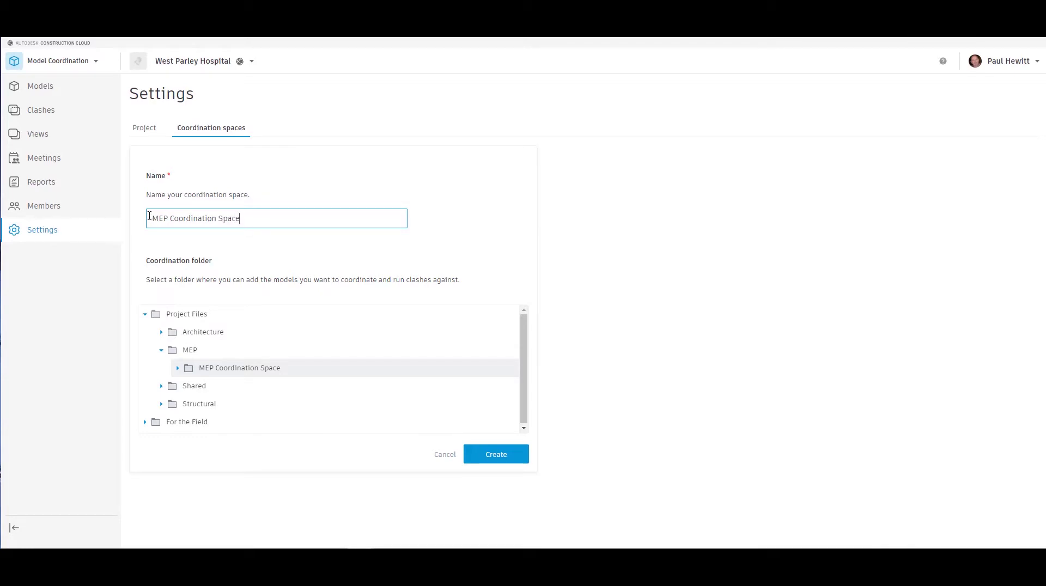
left_click(504, 459)
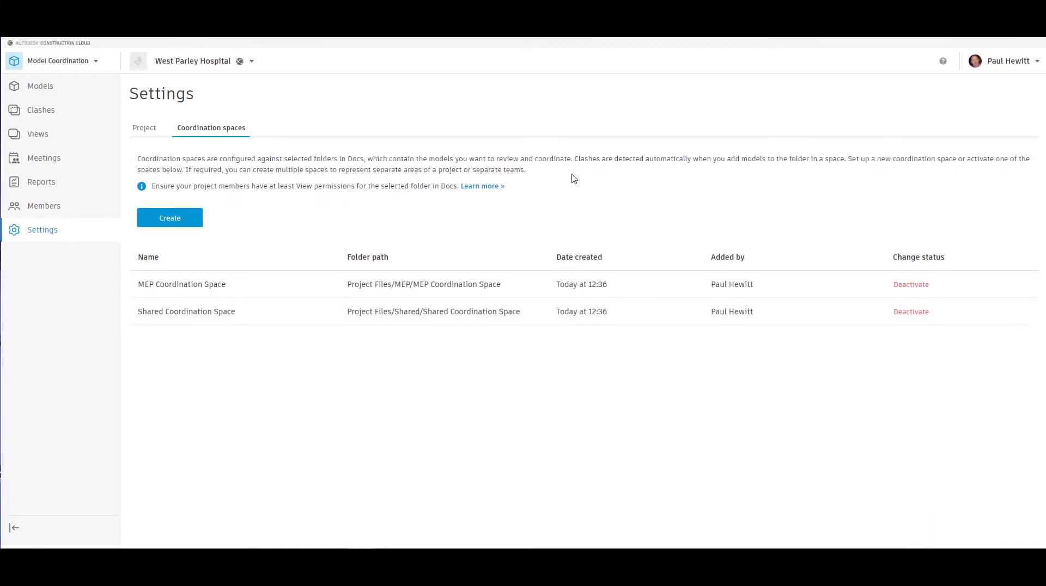
- Open the Models page and switch the coordination space dropdown to Shared Coordination Space
left_click(37, 90)
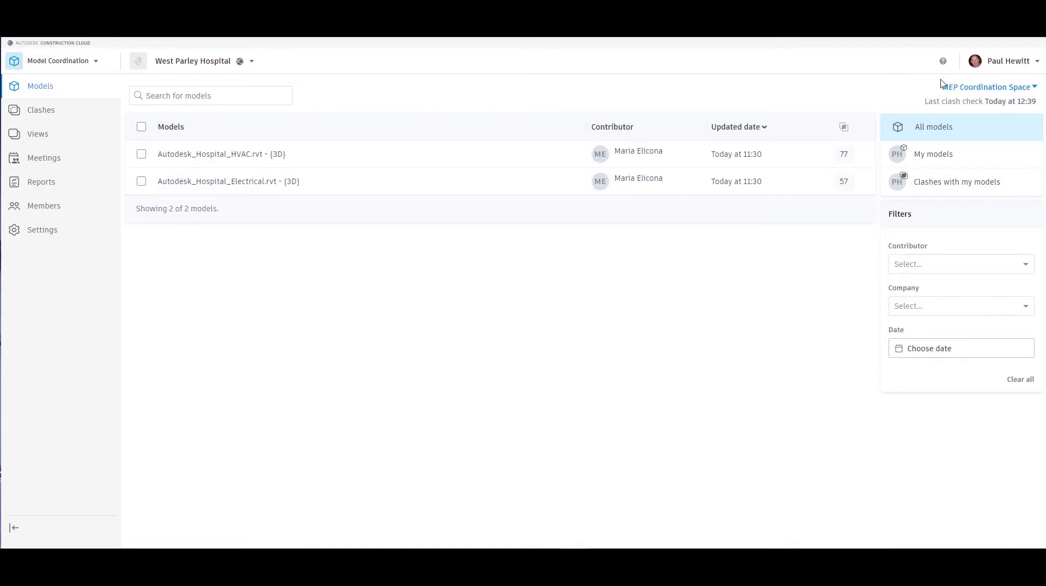
left_click(1033, 91)
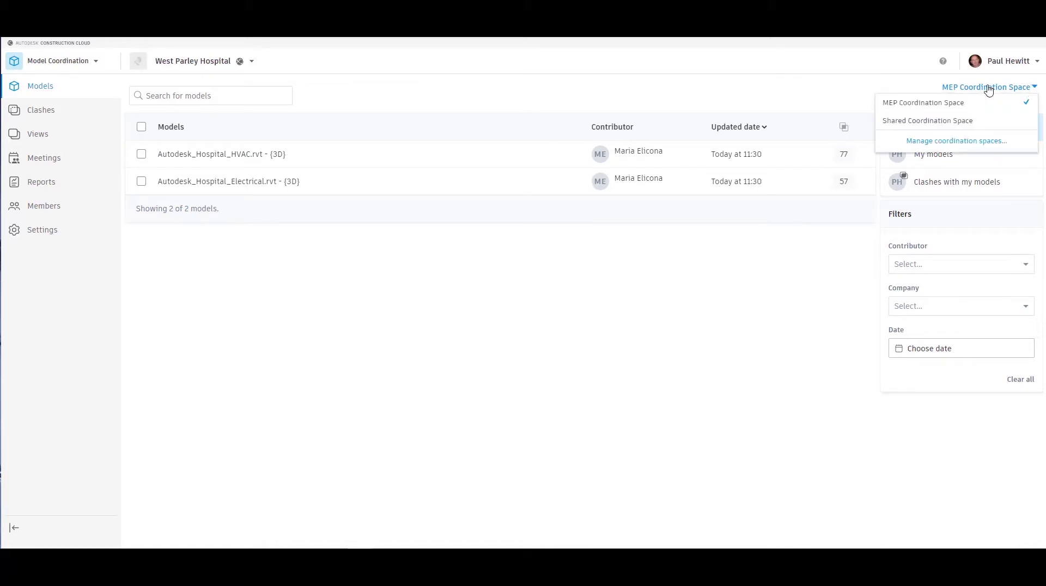
left_click(935, 122)
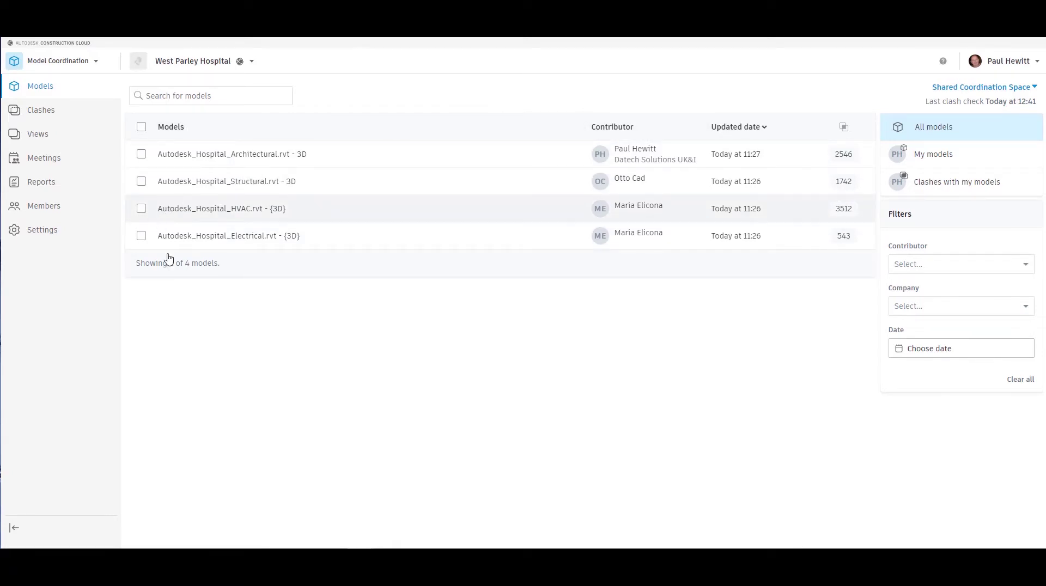
- Open the HVAC and Structural models together in the 3D viewer
left_click(141, 212)
left_click(141, 183)
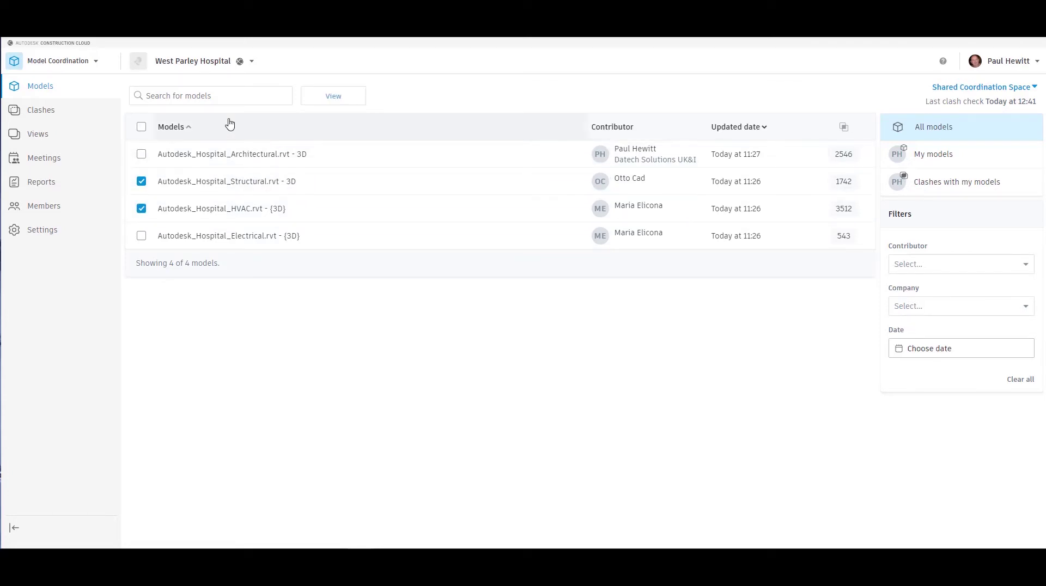
left_click(333, 96)
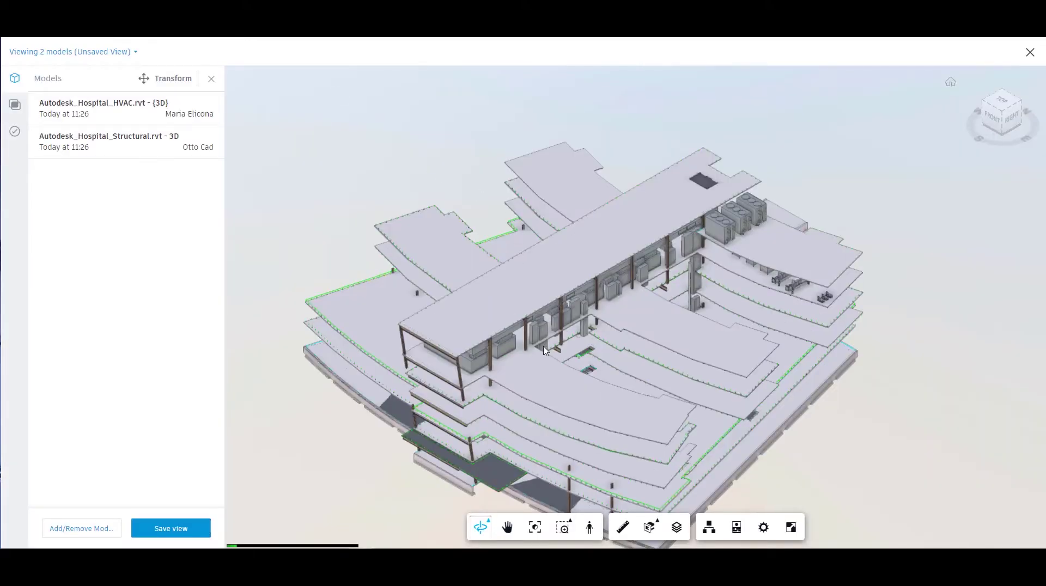
- Orbit the combined building down to a low front-left perspective showing every floor
mouse_move(545, 350)
left_mouse_down()
mouse_move(611, 395)
mouse_move(897, 337)
left_mouse_up()
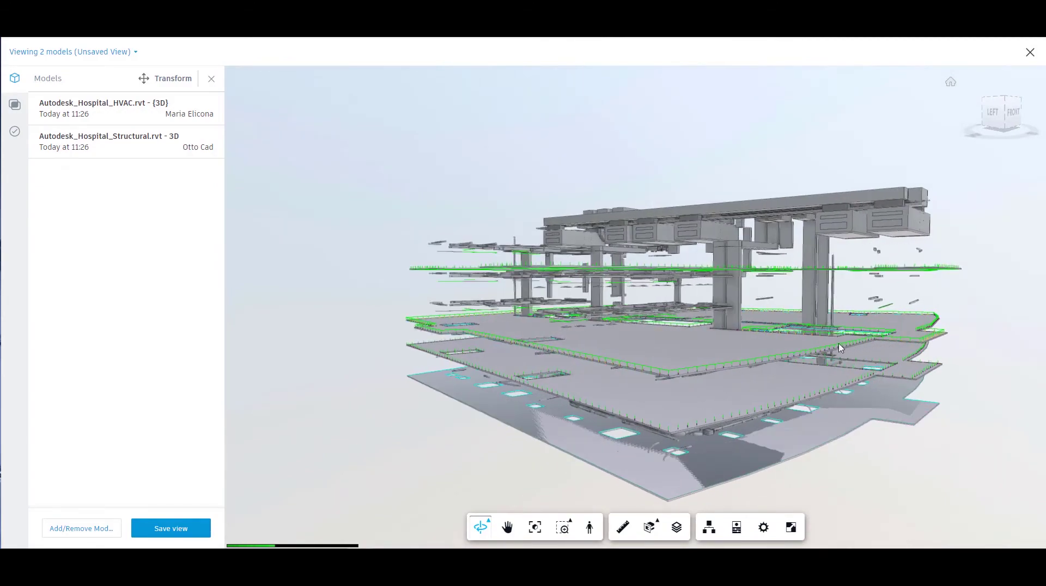
mouse_move(834, 348)
left_mouse_down()
mouse_move(539, 328)
mouse_move(565, 360)
left_mouse_up()
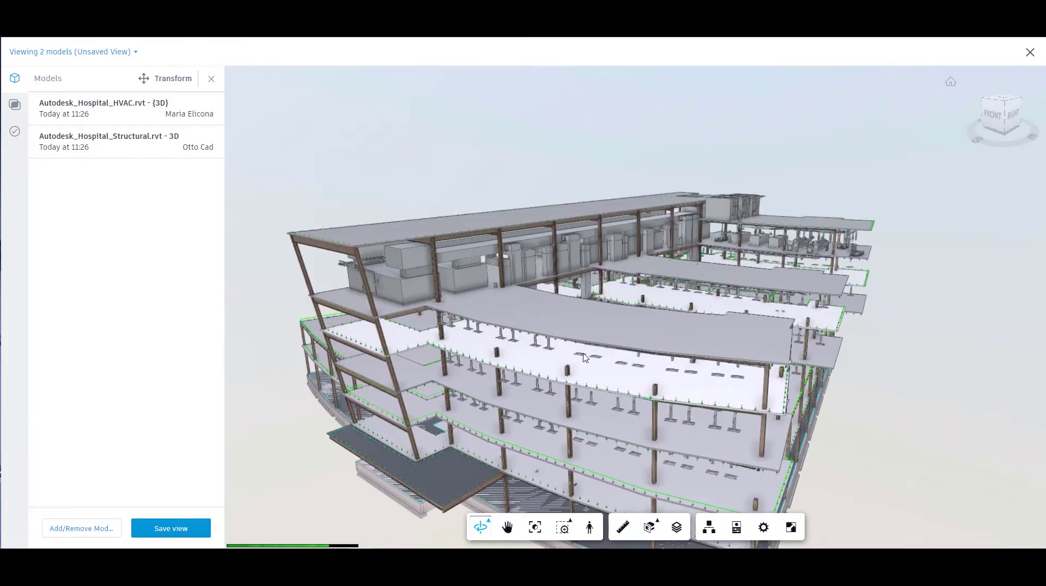
mouse_move(584, 358)
left_mouse_down()
mouse_move(513, 334)
mouse_move(784, 347)
mouse_move(593, 446)
left_mouse_up()
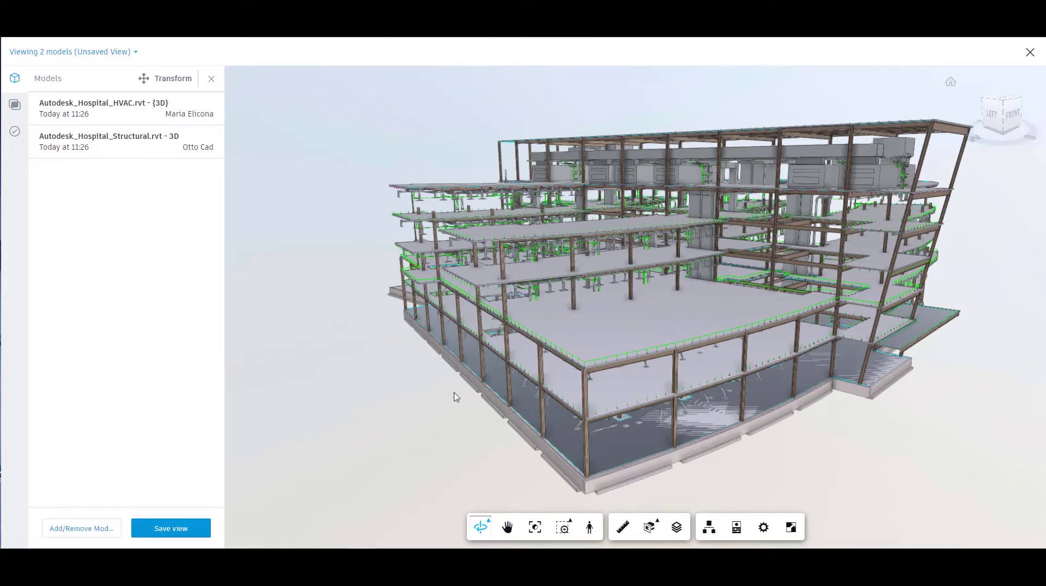
left_click_drag(643, 294, 620, 290)
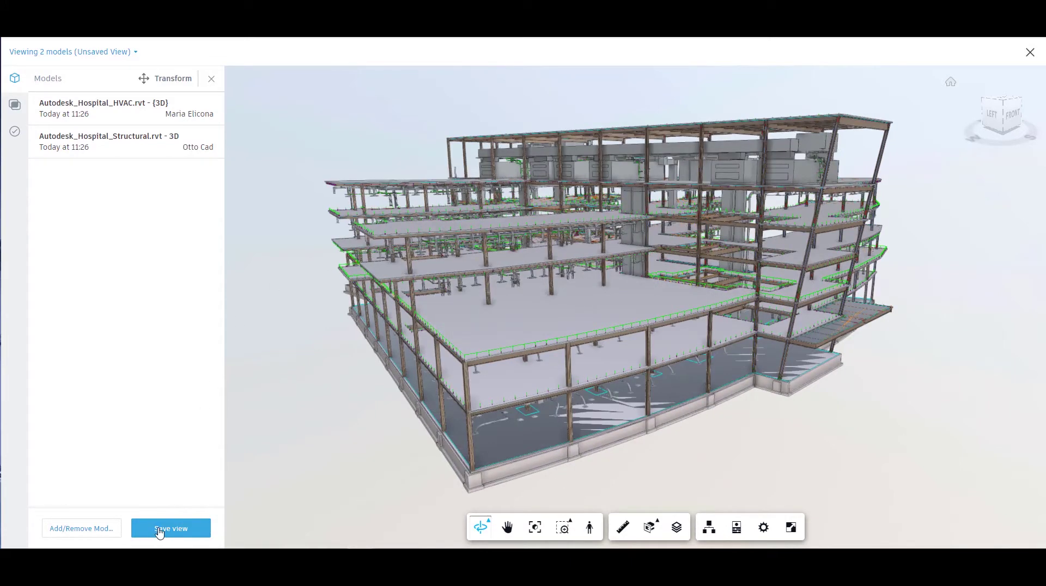
- Save the view privately as 'Structural and HVAC' with a description, then close the viewer
left_click(174, 531)
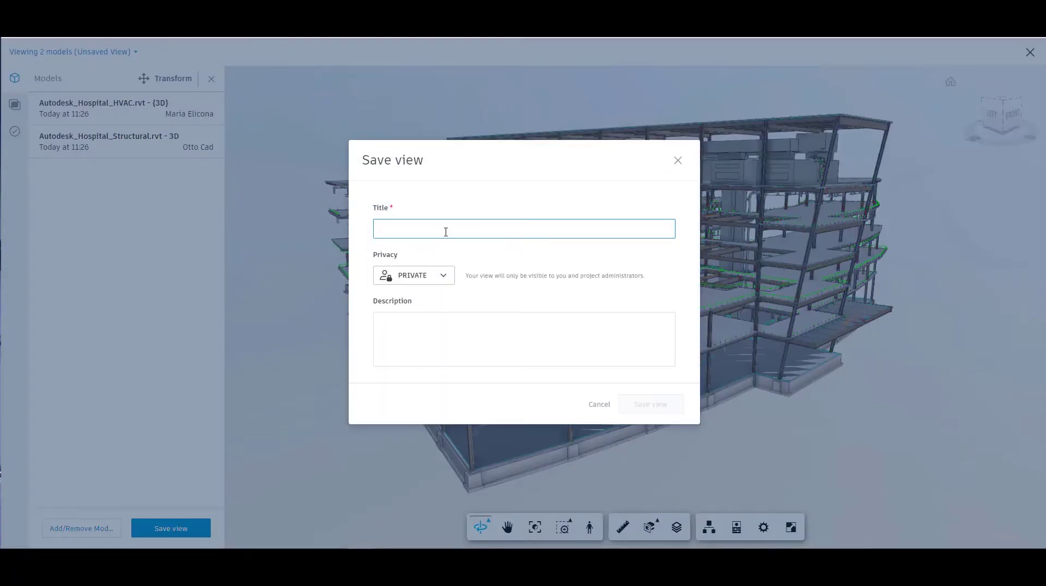
type("Structural and HVAC")
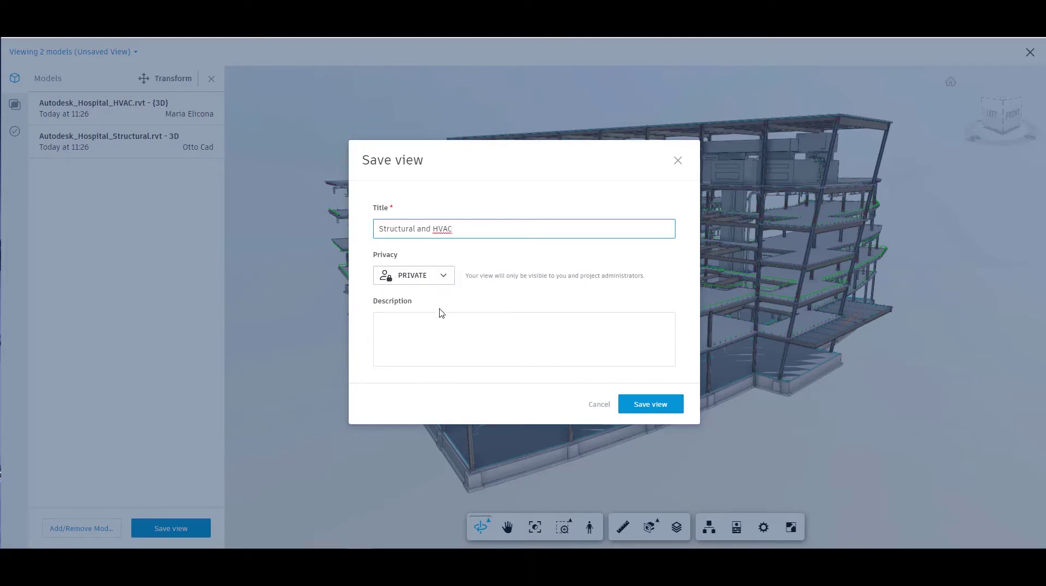
left_click(417, 325)
type("HVAC with Structural View")
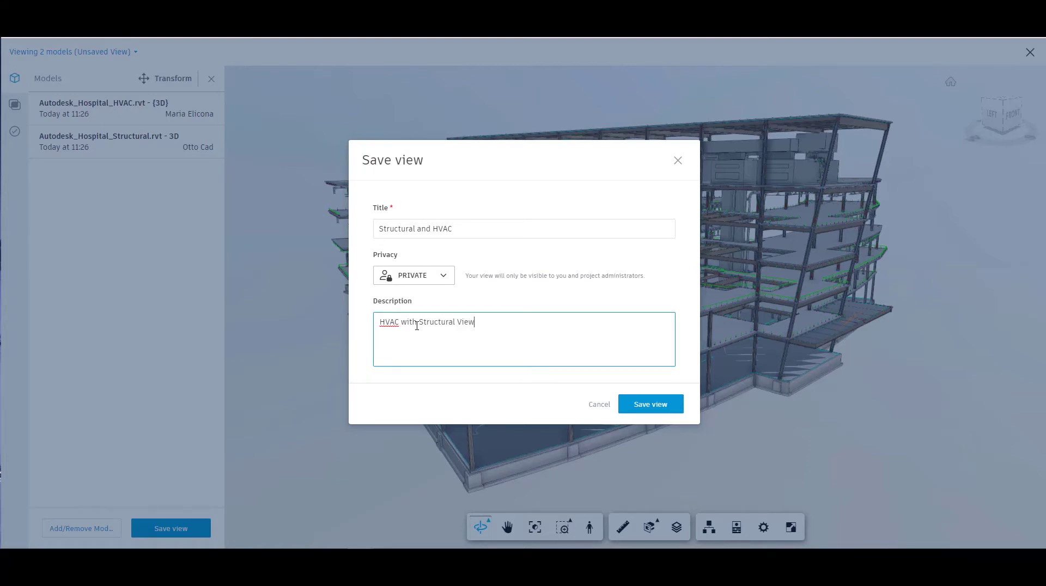
left_click(671, 405)
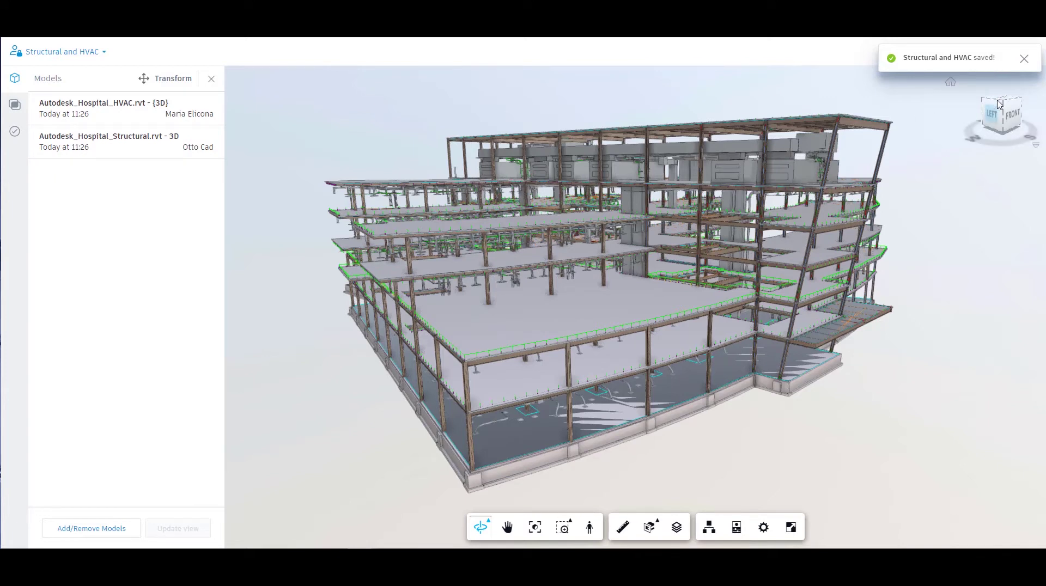
left_click(1024, 58)
left_click(1030, 53)
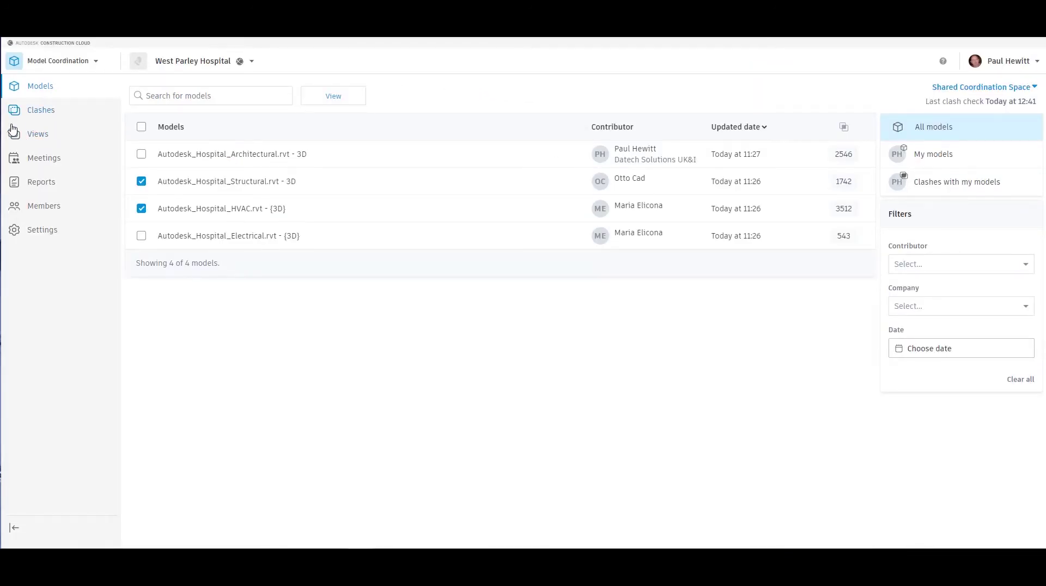
- Change the 'Structural and HVAC' view's privacy to Published for all project members
left_click(41, 137)
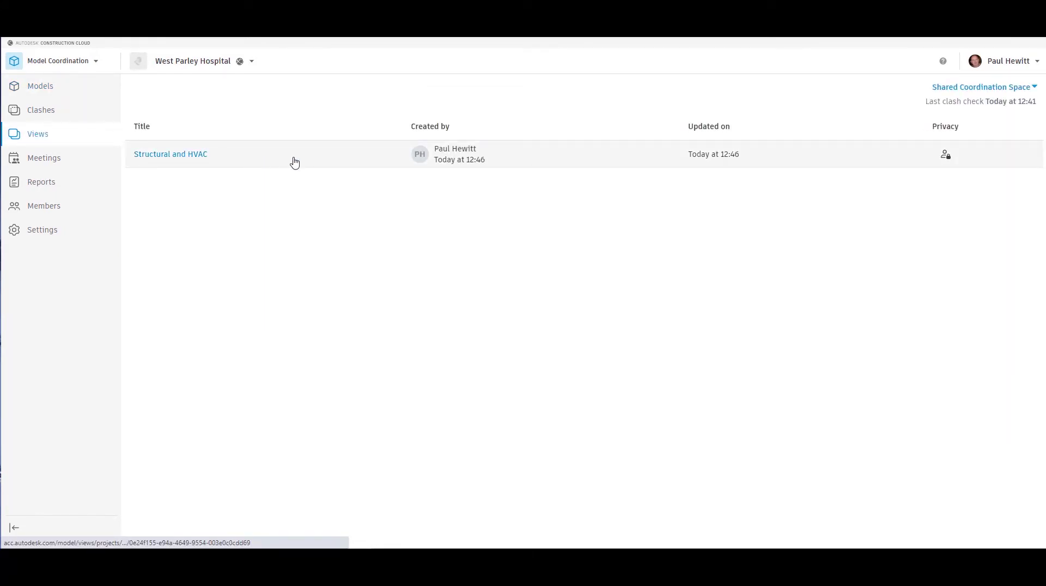
left_click(209, 160)
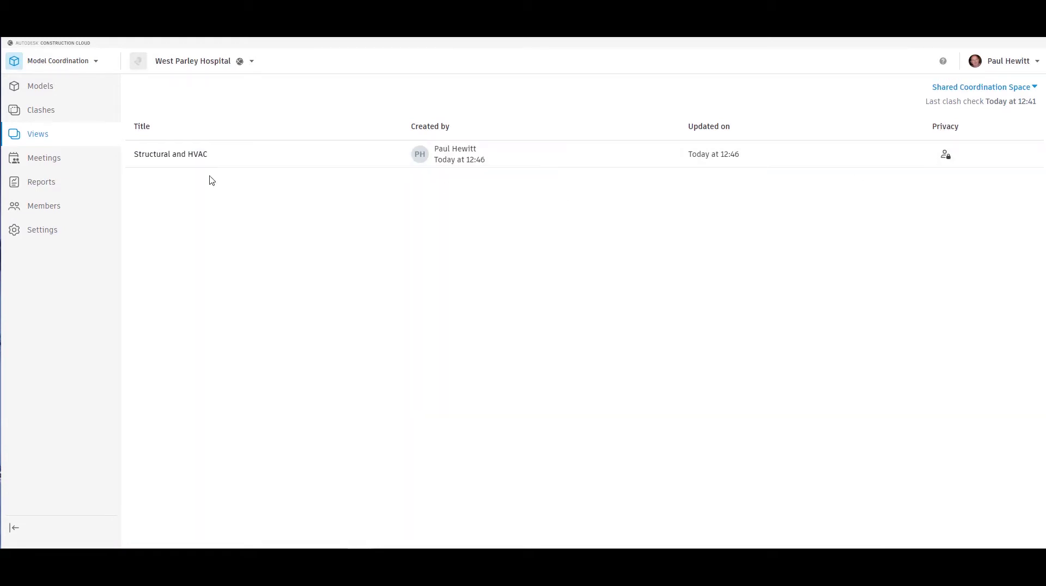
left_click(203, 154)
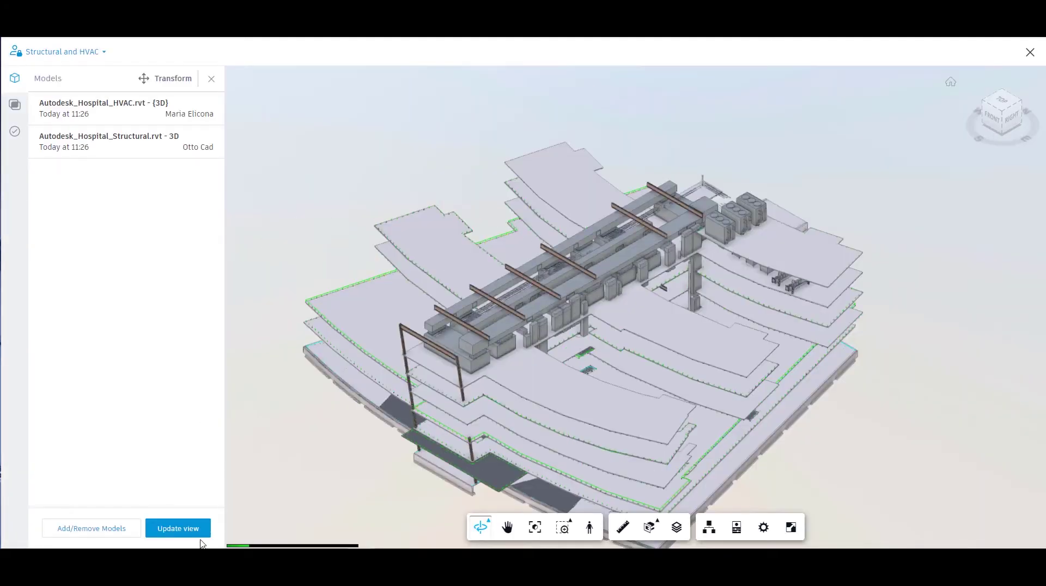
left_click(180, 536)
left_click(442, 282)
left_click(414, 298)
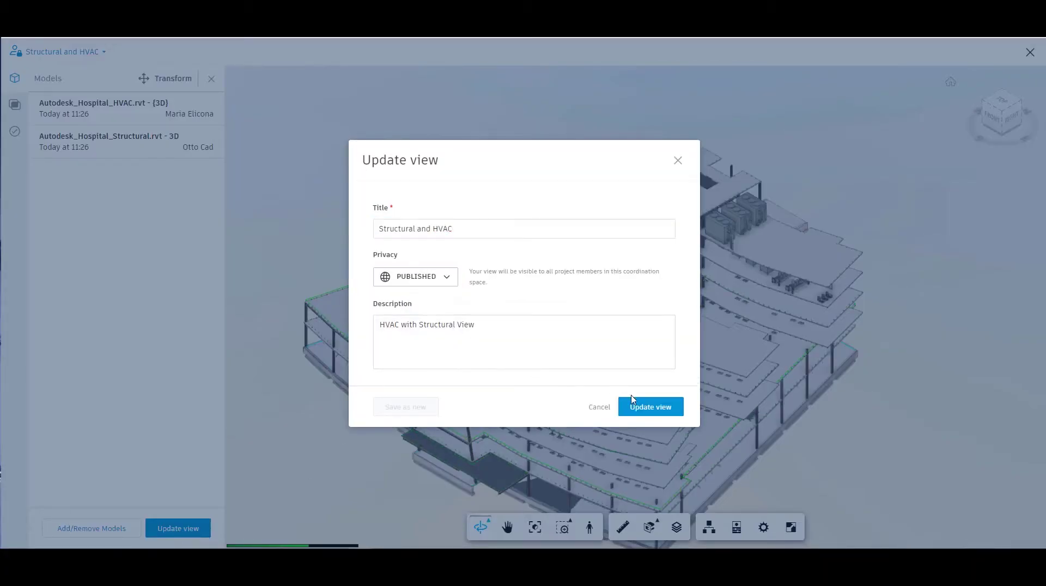
left_click(658, 411)
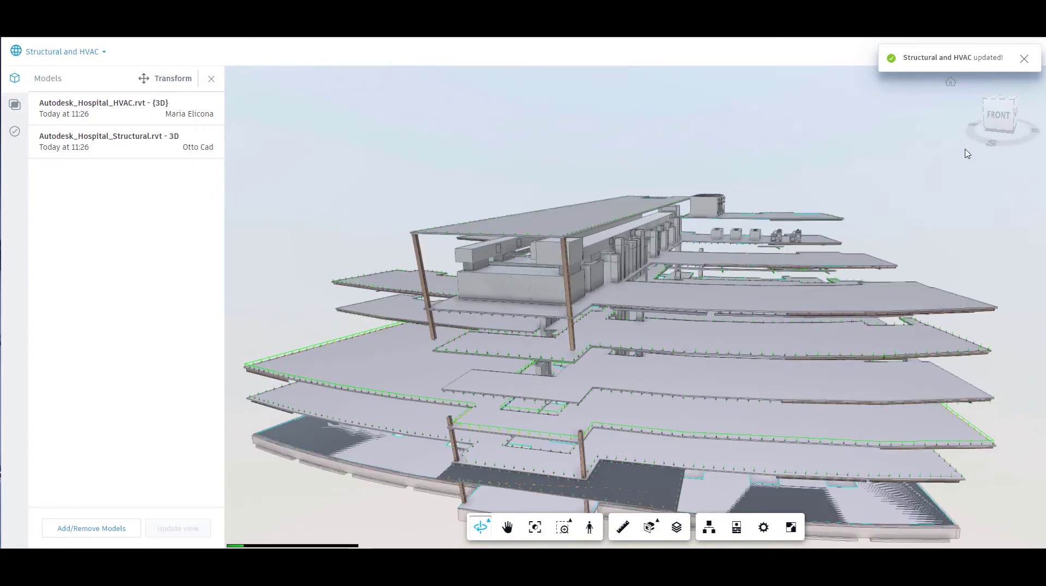
left_click(1026, 60)
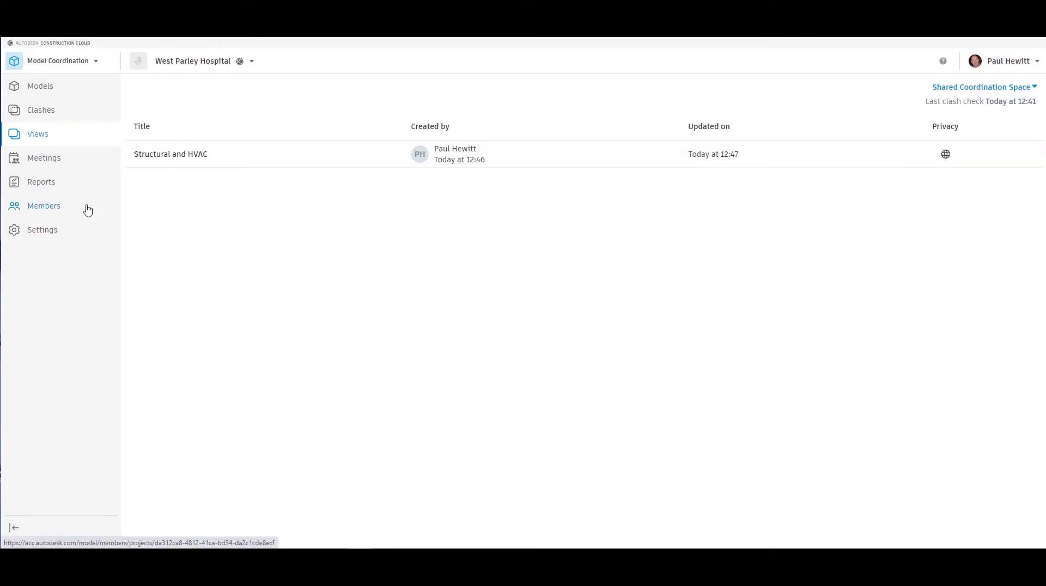
- Open the Electrical-versus-HVAC clashes from the clash matrix and orbit to a perspective view
left_click(37, 112)
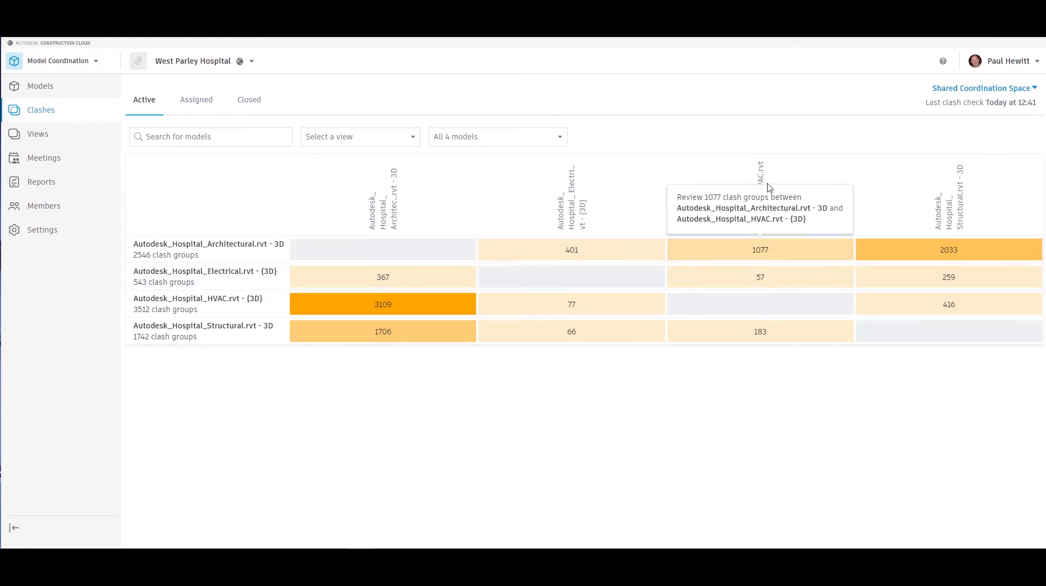
left_click(762, 280)
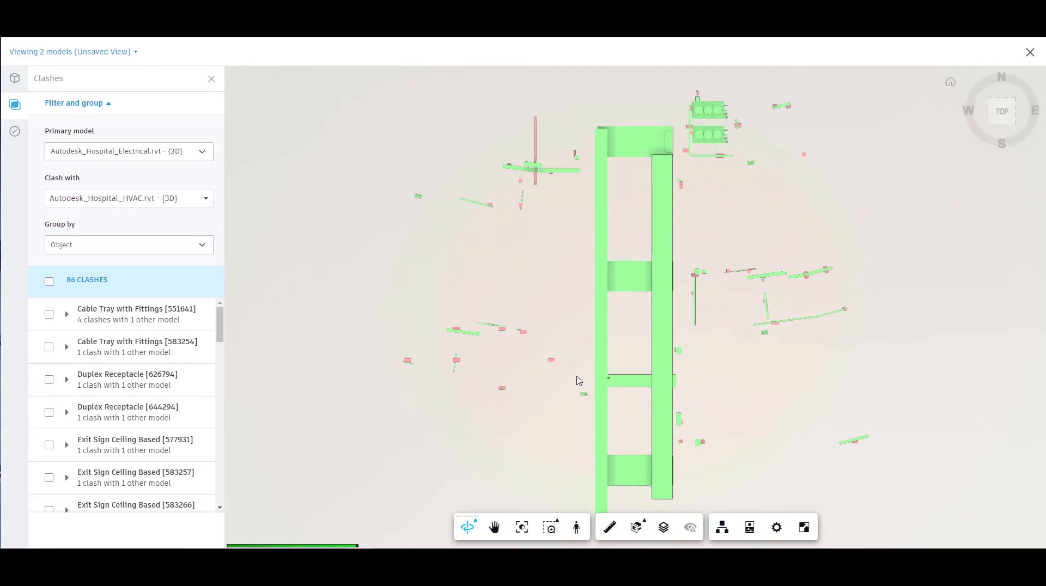
mouse_move(579, 381)
left_mouse_down()
mouse_move(637, 313)
mouse_move(809, 233)
left_mouse_up()
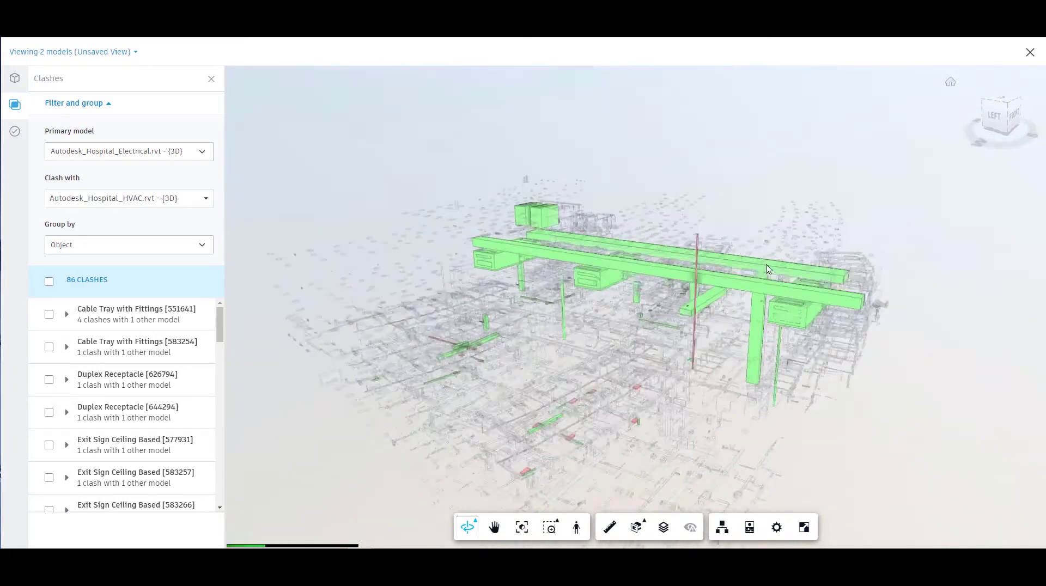
mouse_move(761, 271)
left_mouse_down()
mouse_move(455, 274)
mouse_move(639, 239)
left_mouse_up()
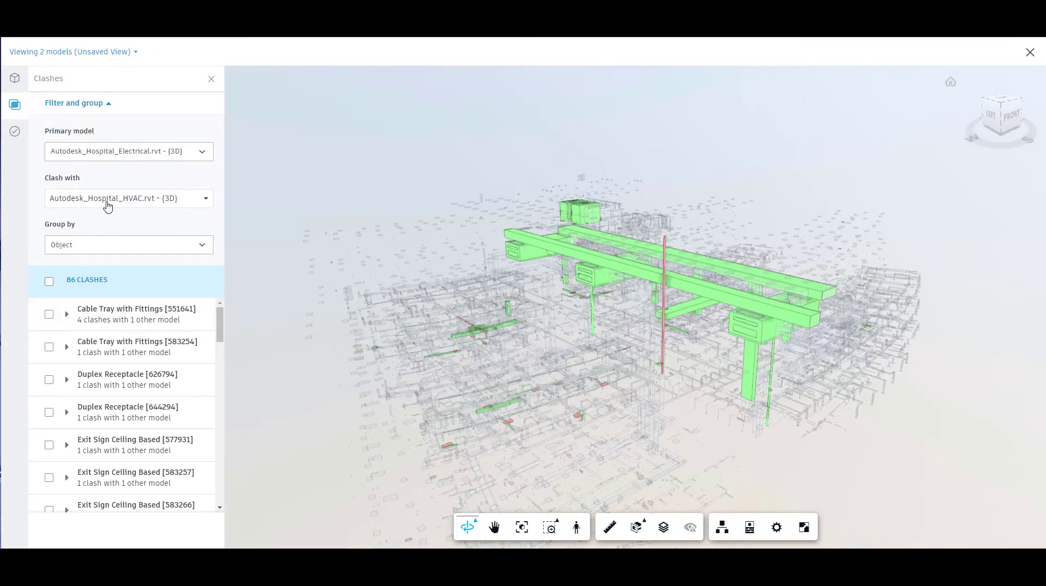
- Group clashes by object, zoom to Cable Tray with Fittings [551641] and check its four clashes
left_click(70, 249)
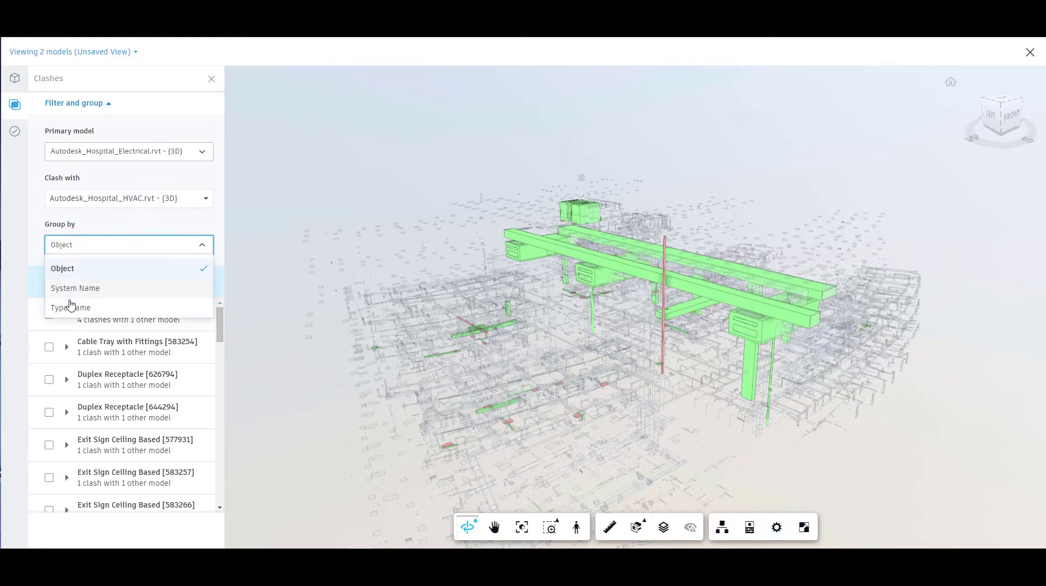
left_click(78, 248)
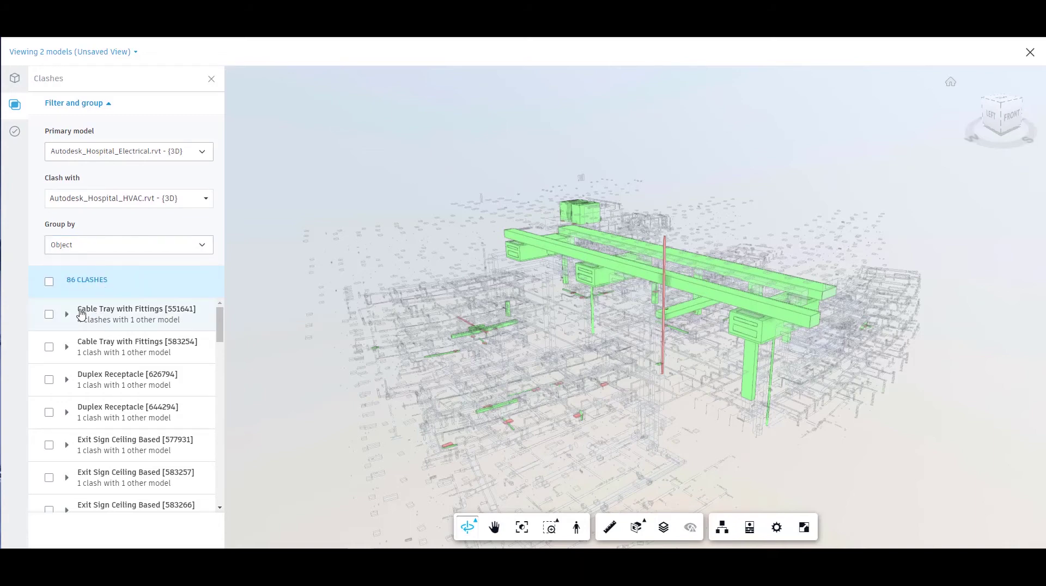
left_click(116, 310)
mouse_move(624, 452)
left_mouse_down()
mouse_move(674, 354)
mouse_move(588, 360)
mouse_move(392, 339)
mouse_move(388, 385)
mouse_move(593, 407)
left_mouse_up()
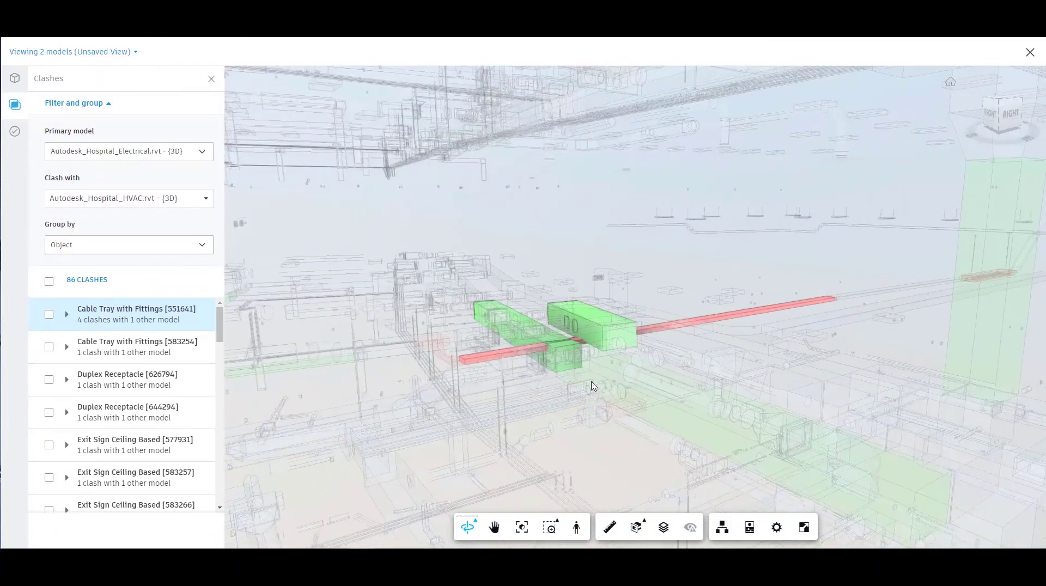
scroll(586, 384, "up", 2)
scroll(577, 360, "up", 2)
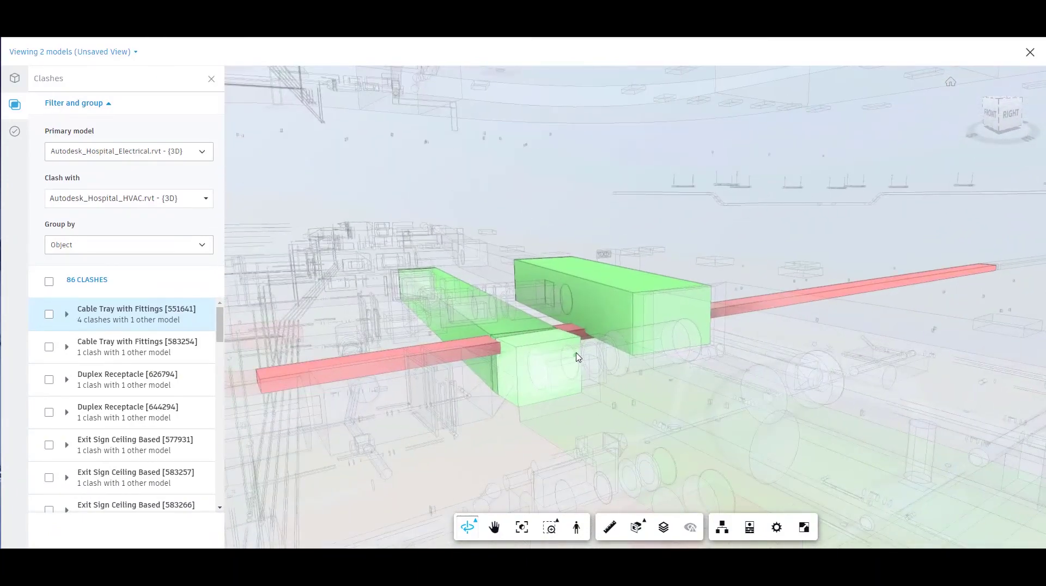
scroll(577, 358, "up", 2)
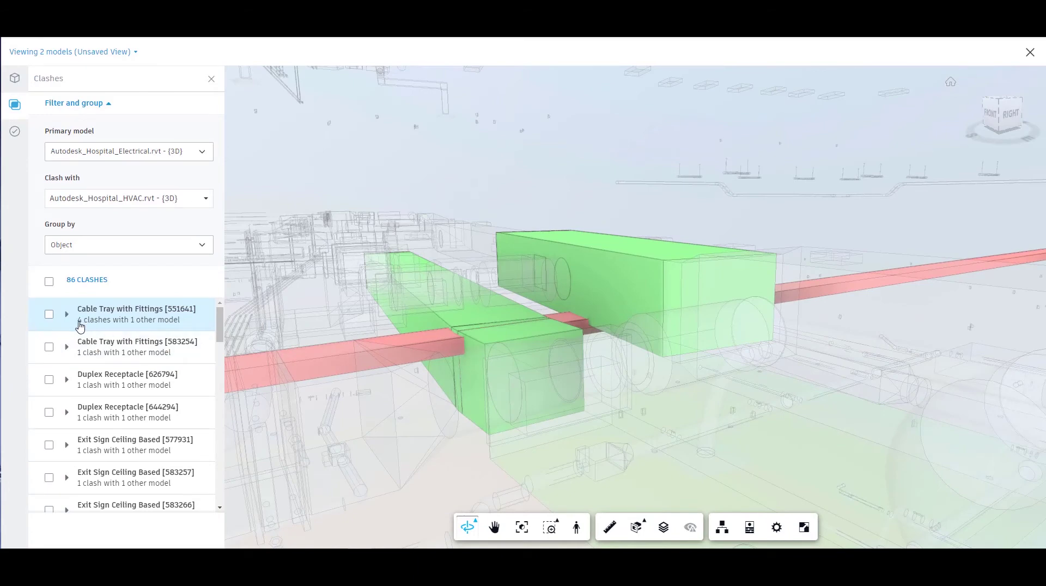
left_click_drag(648, 397, 440, 343)
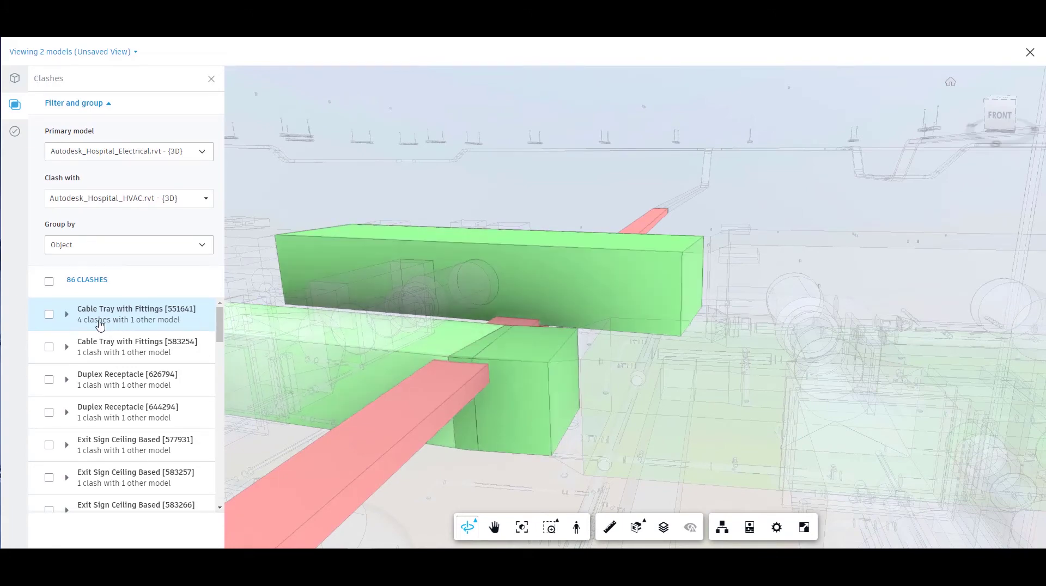
left_click(49, 315)
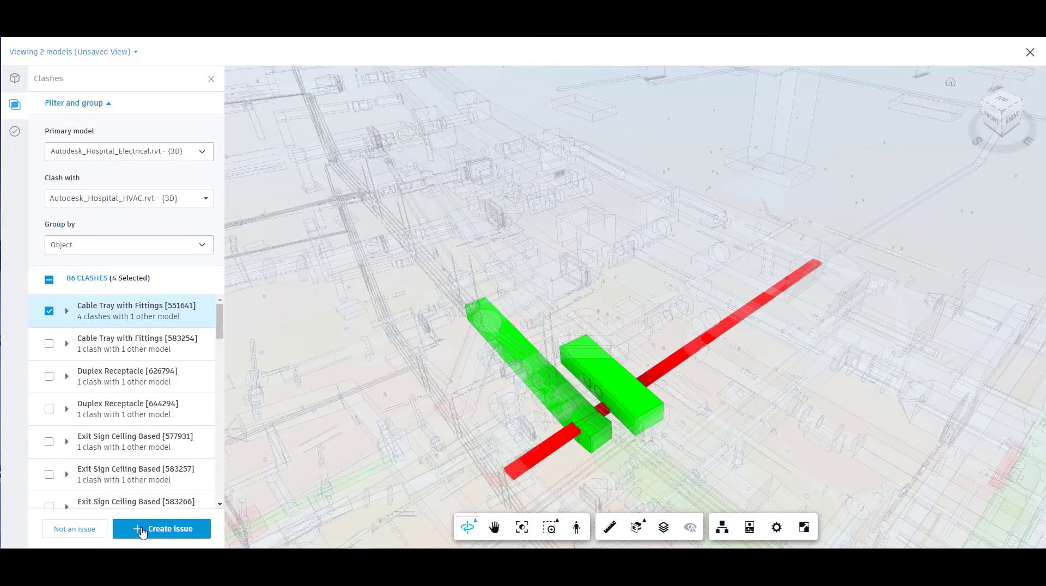
- Create clash issue #1 from the selected clashes, pinned on the cable tray
left_click(188, 532)
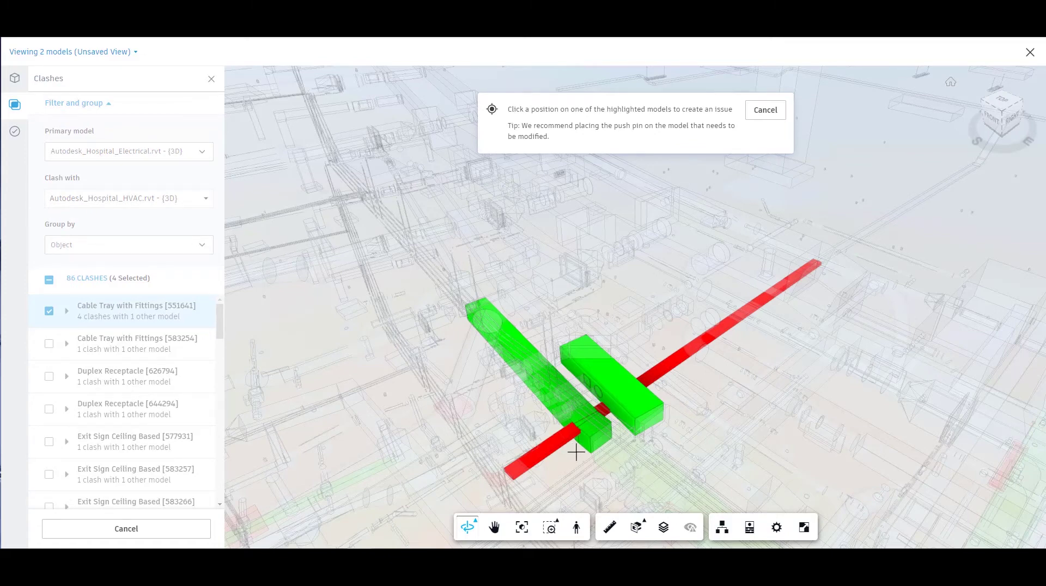
left_click(605, 429)
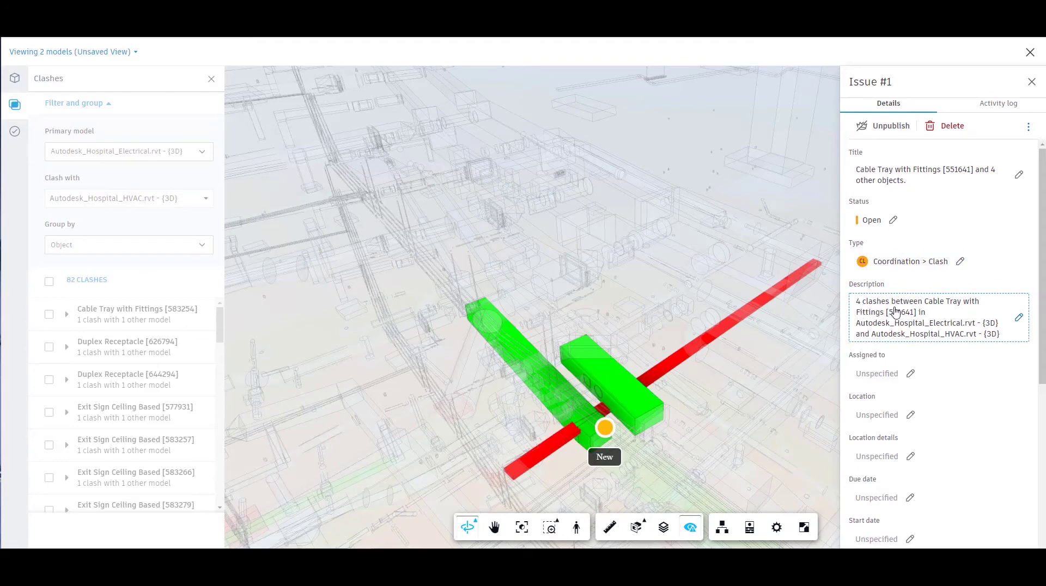
- Assign issue #1 to a project member with due date 30 June and start date 23 June
scroll(938, 338, "down", 1)
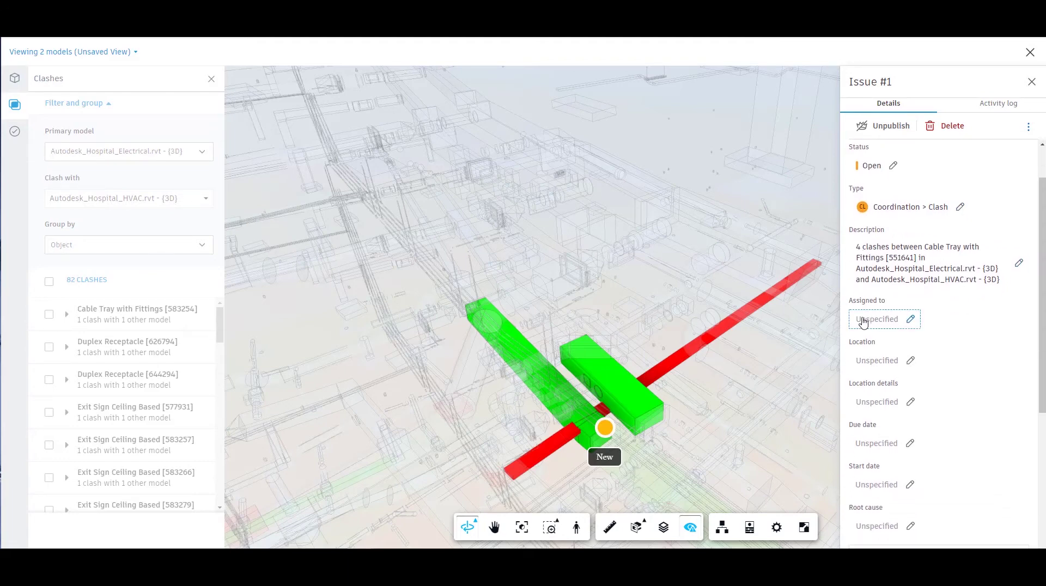
left_click(890, 325)
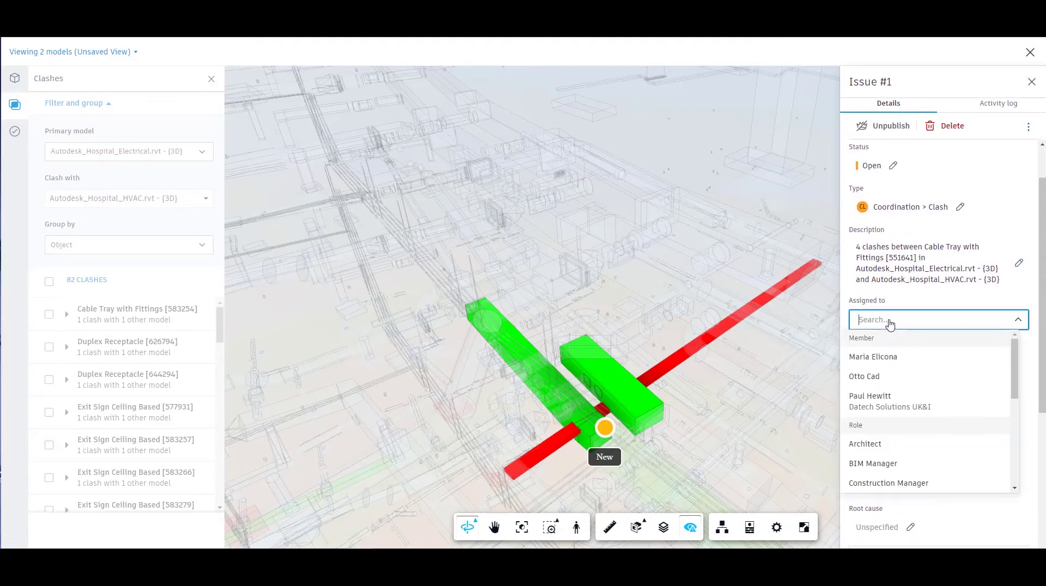
left_click(884, 361)
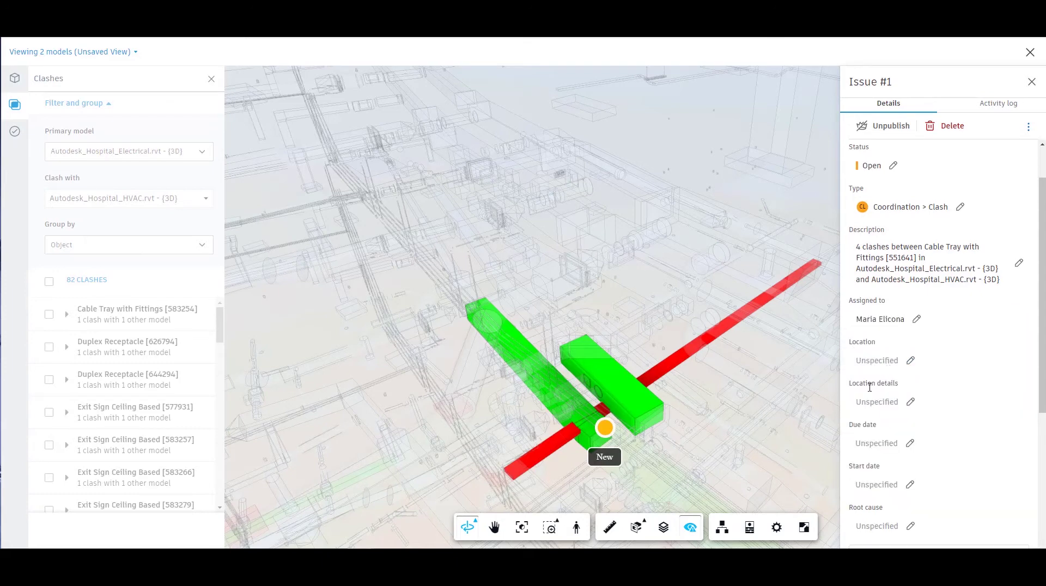
left_click(882, 443)
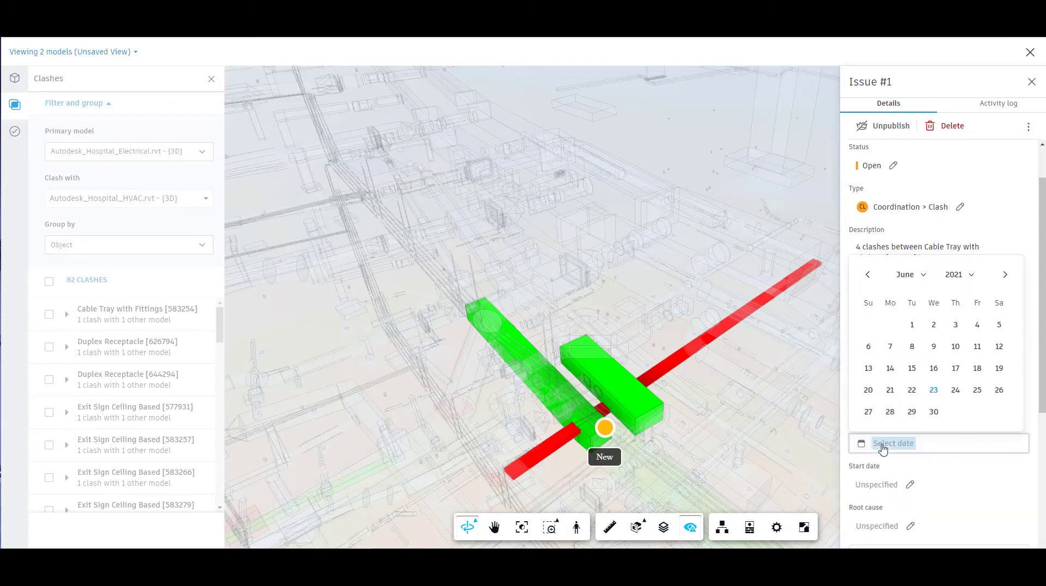
left_click(934, 412)
scroll(949, 408, "down", 1)
scroll(949, 406, "down", 2)
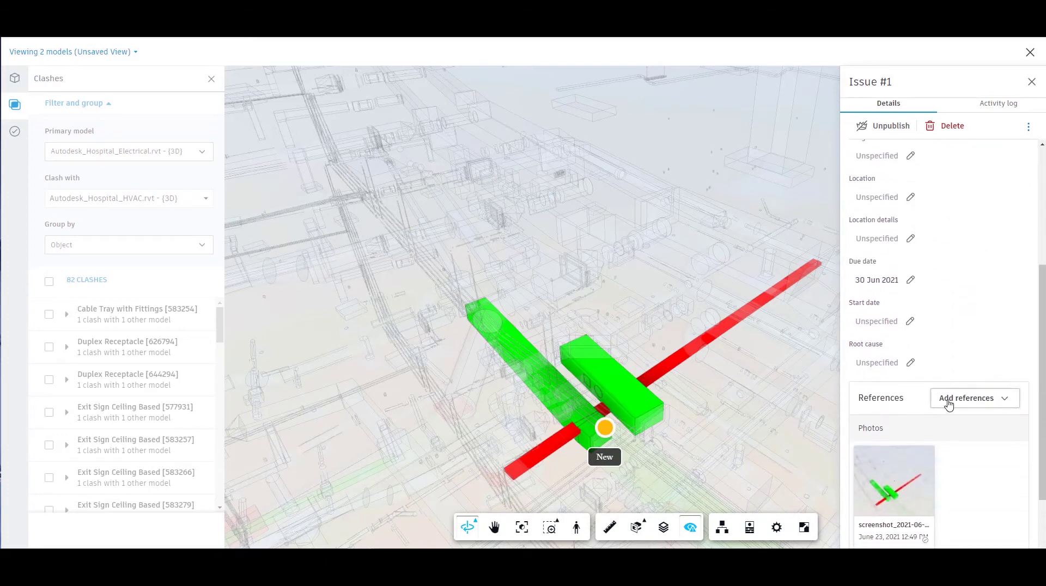
left_click(884, 327)
left_click(933, 468)
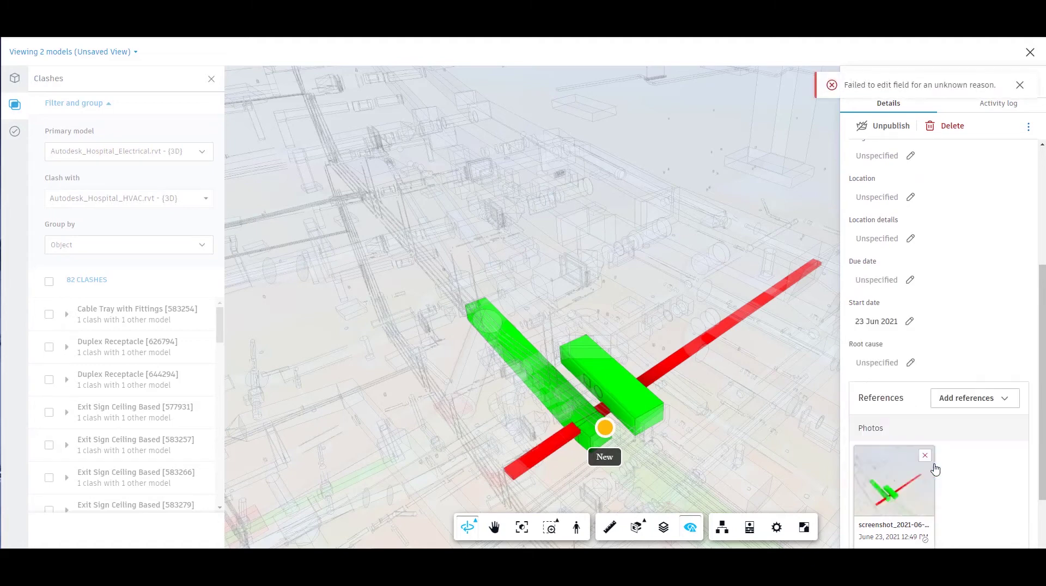
- Set the root cause to Design Coordination and post a comment on the issue
scroll(988, 301, "down", 2)
left_click(872, 255)
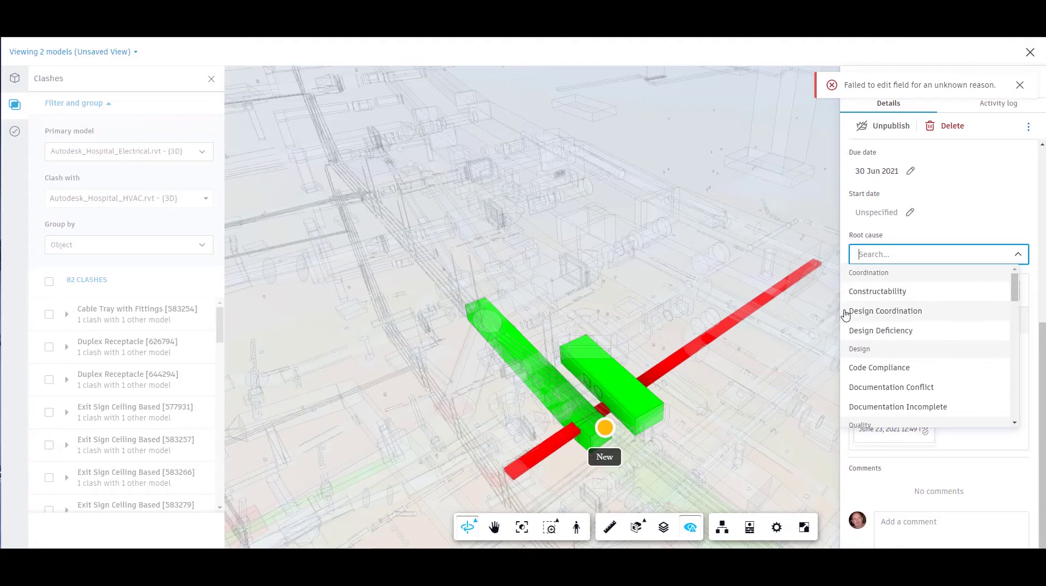
left_click(920, 316)
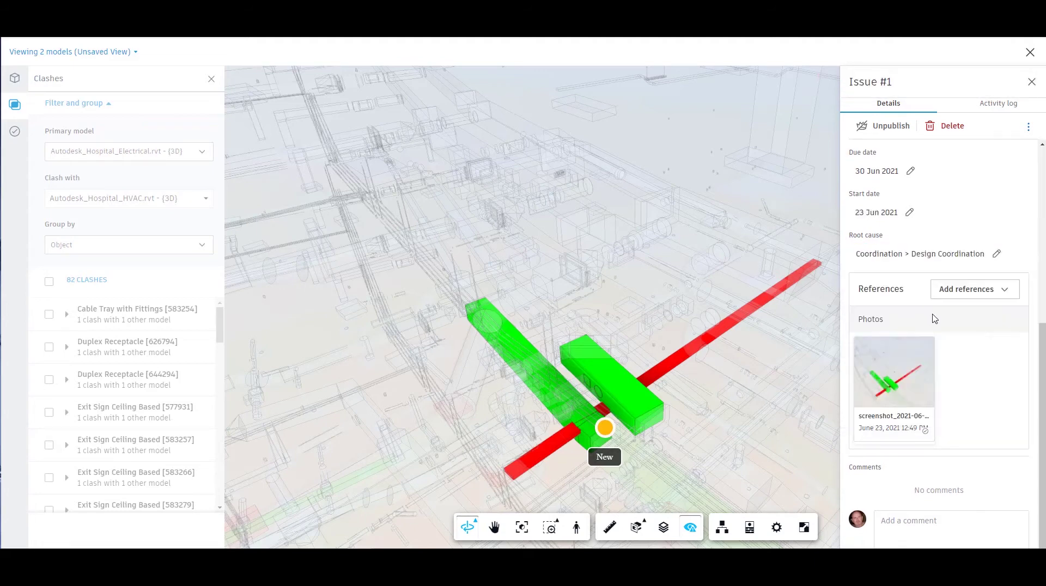
mouse_move(894, 372)
scroll(1023, 434, "down", 1)
left_click(952, 498)
type("Pl")
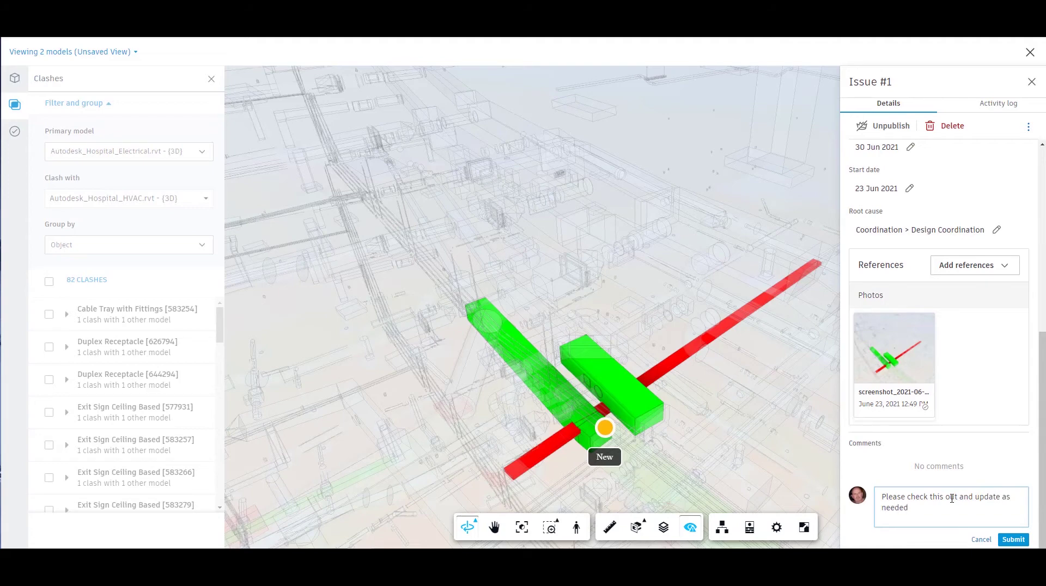
left_click(1009, 541)
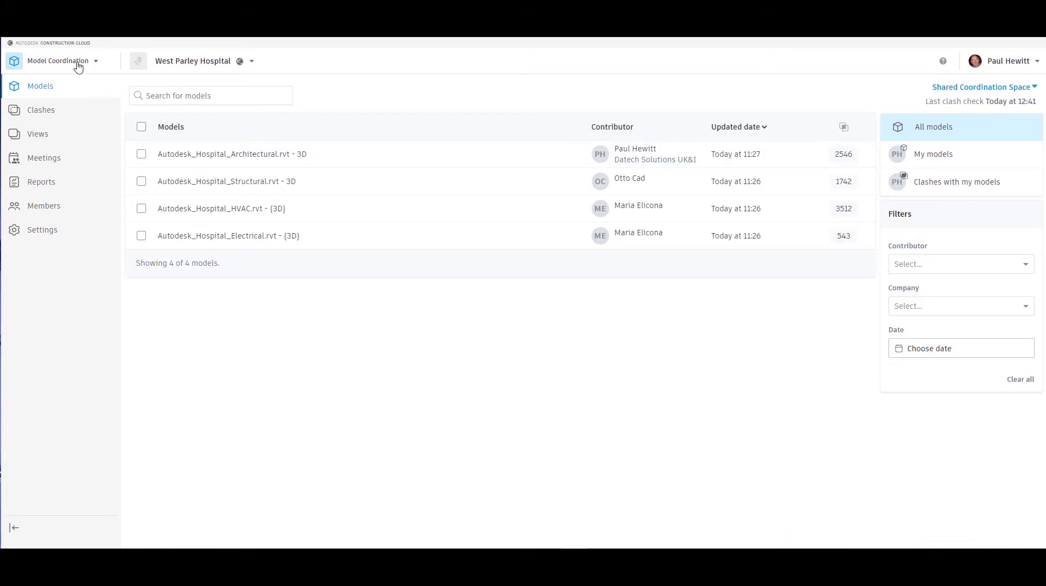
- Switch to Docs and review clash issue #1's dates, root cause and comment in Issues
left_click(76, 63)
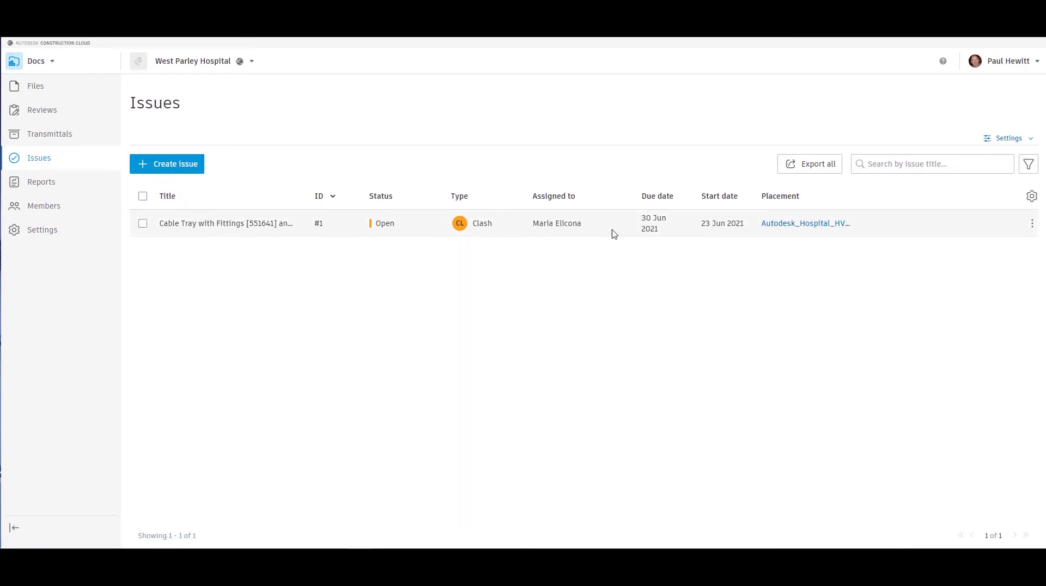
left_click(238, 224)
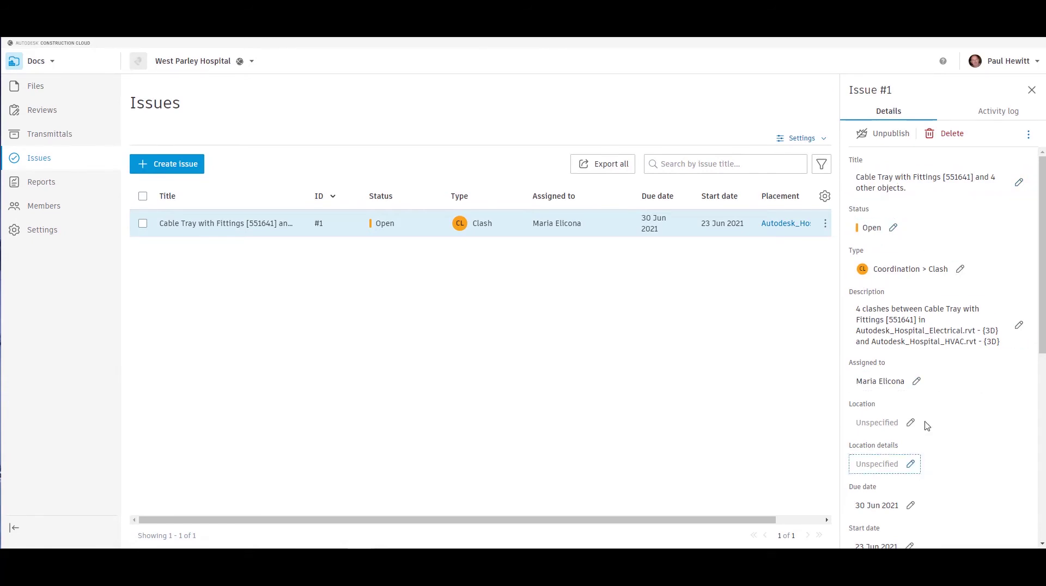
scroll(918, 414, "down", 2)
scroll(920, 415, "down", 3)
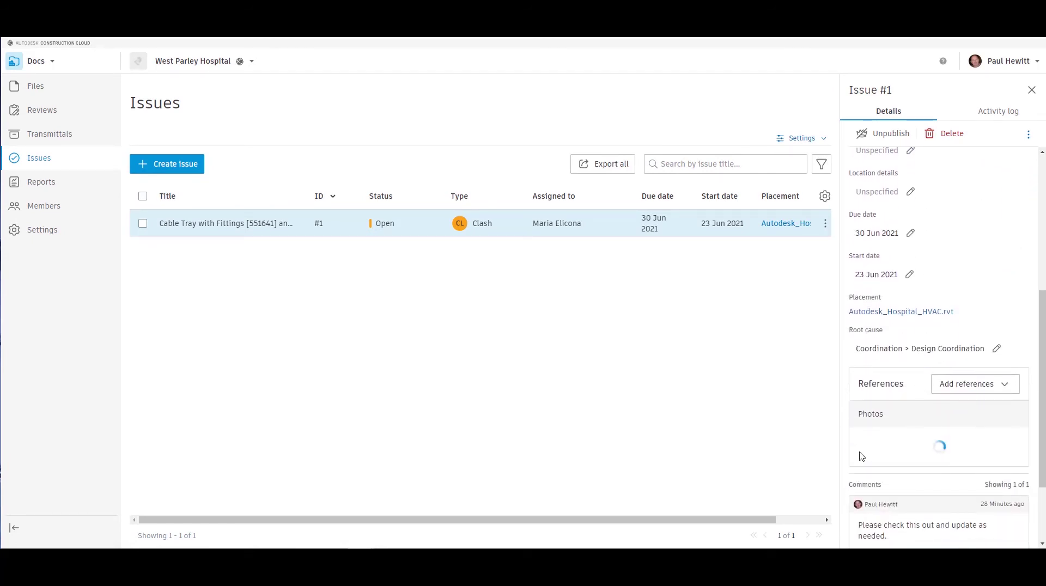
scroll(860, 457, "down", 2)
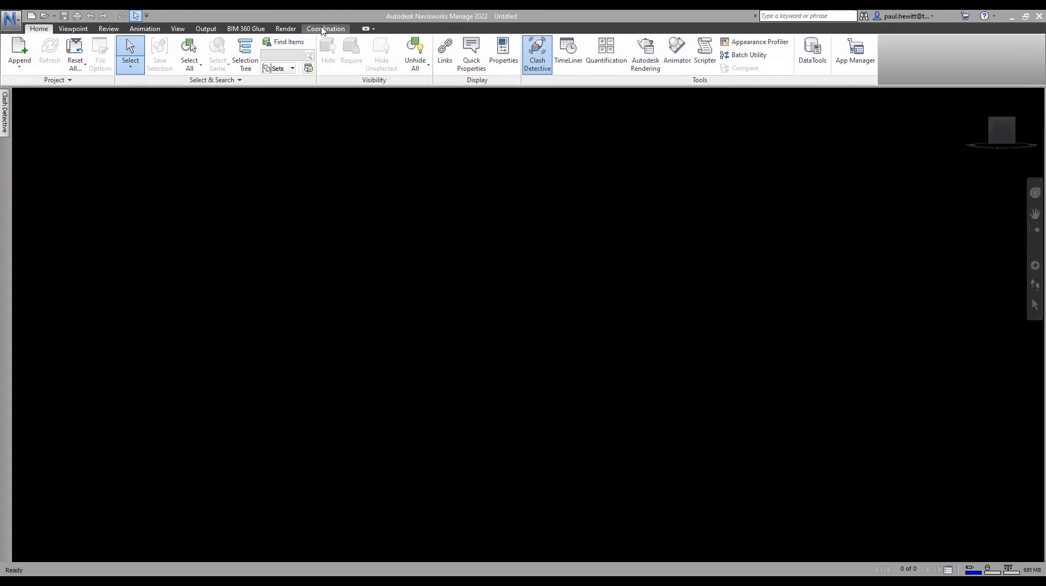
- Open all models from the Datech Solutions UK&I West Parley Hospital Shared Coordination Space
left_click(325, 29)
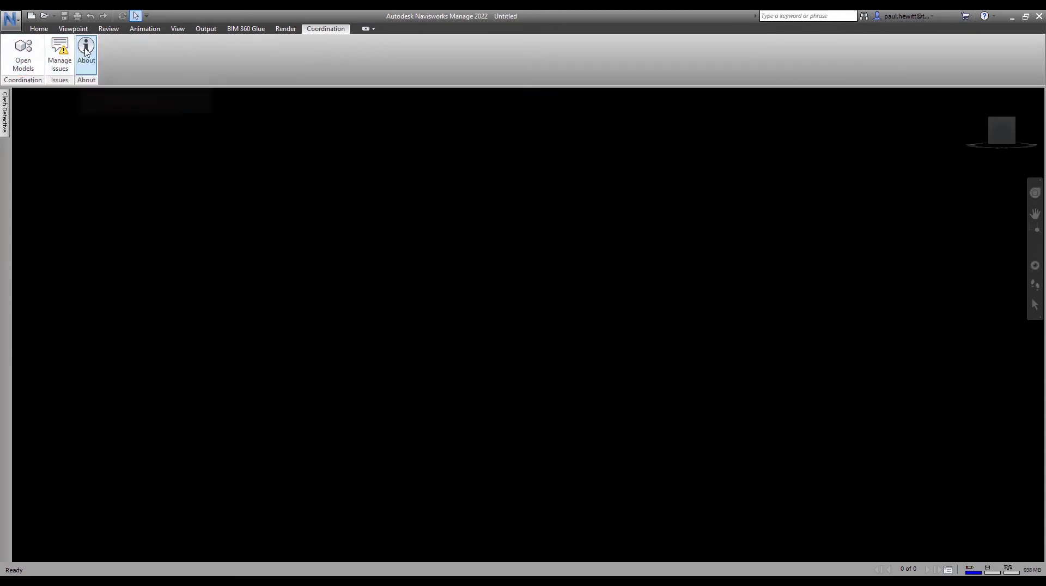
left_click(32, 59)
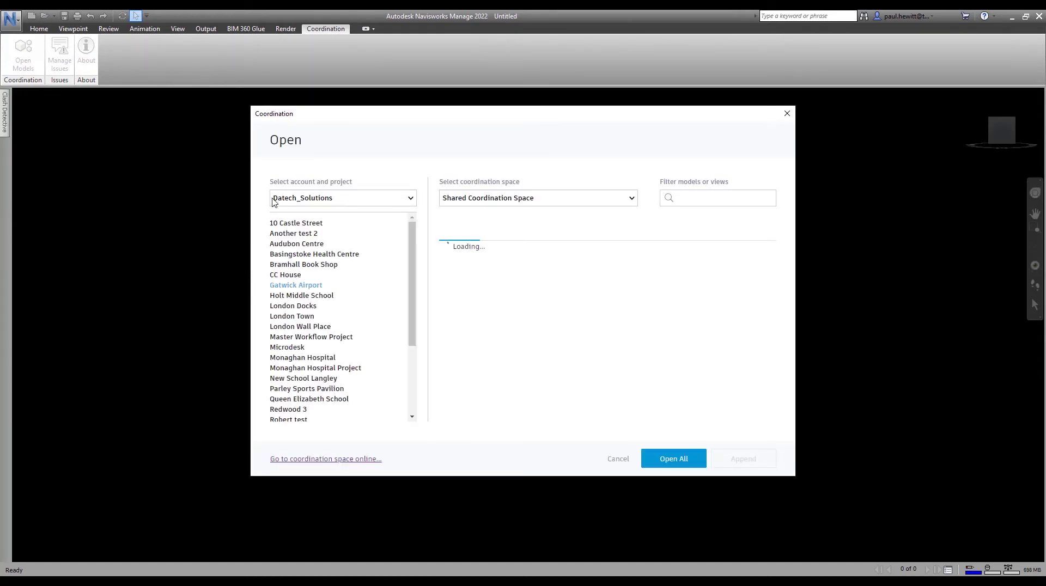
left_click(329, 199)
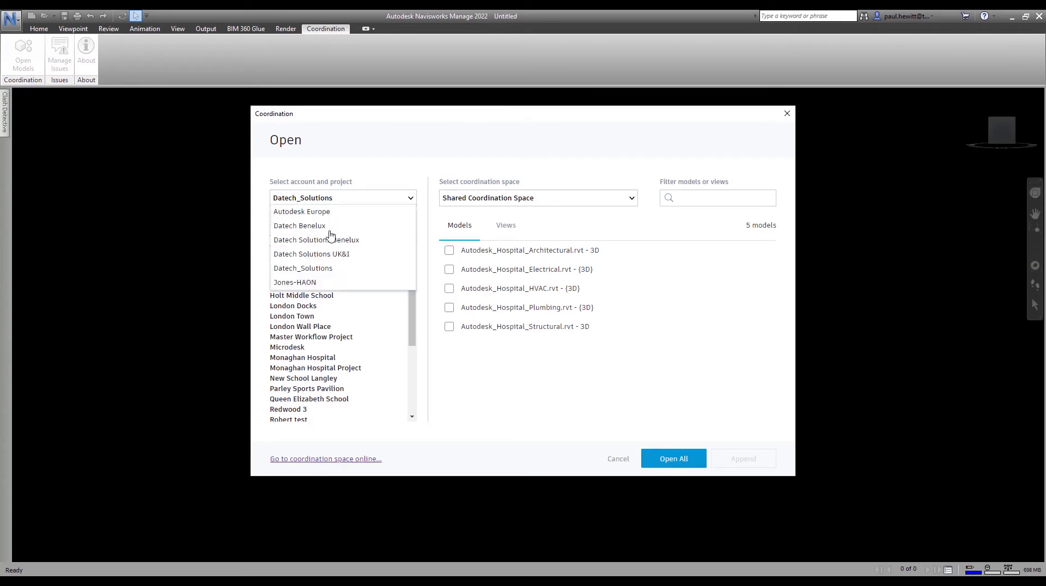
left_click(328, 255)
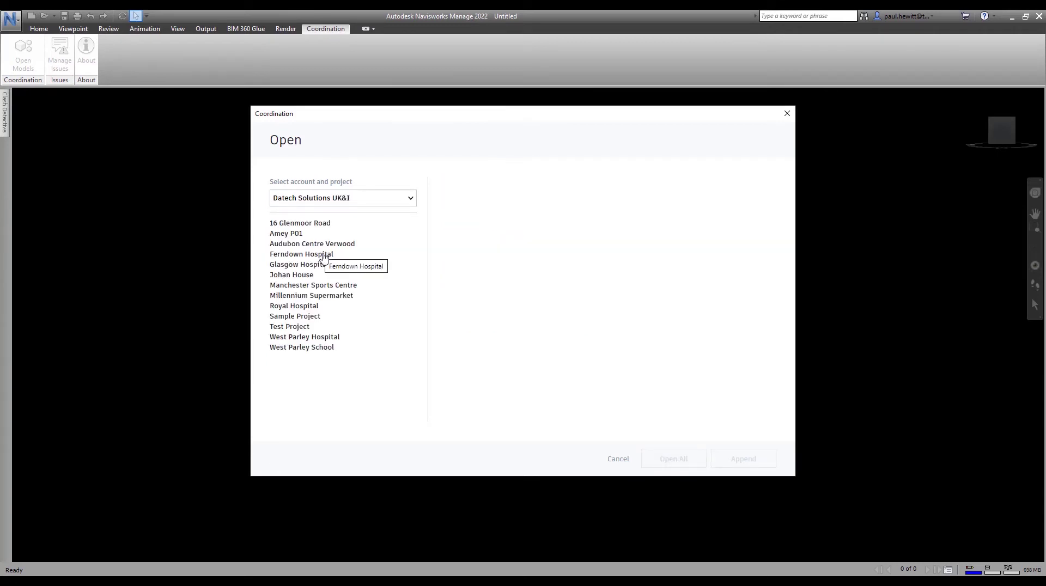
left_click(311, 338)
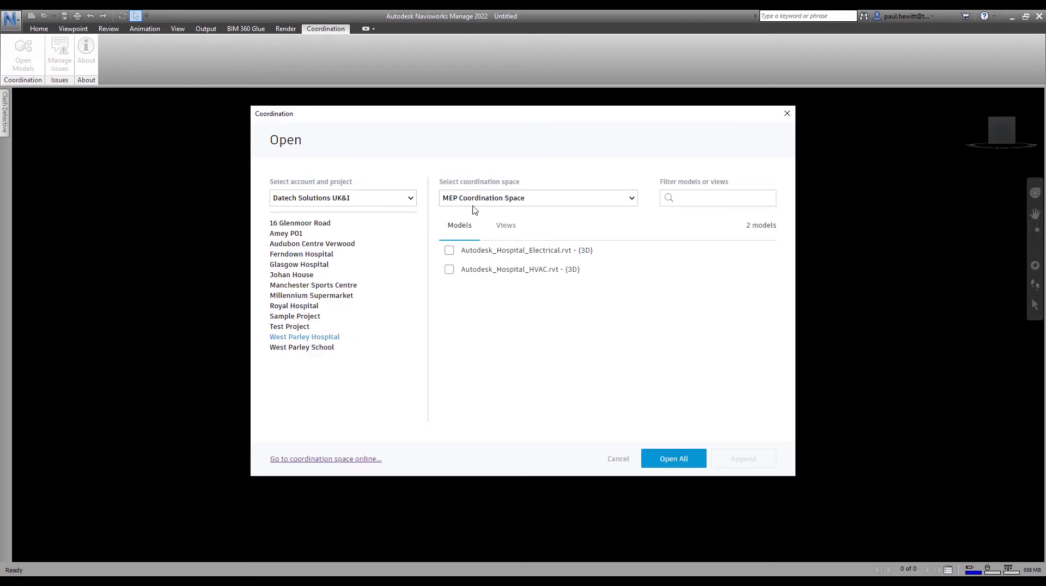
left_click(557, 201)
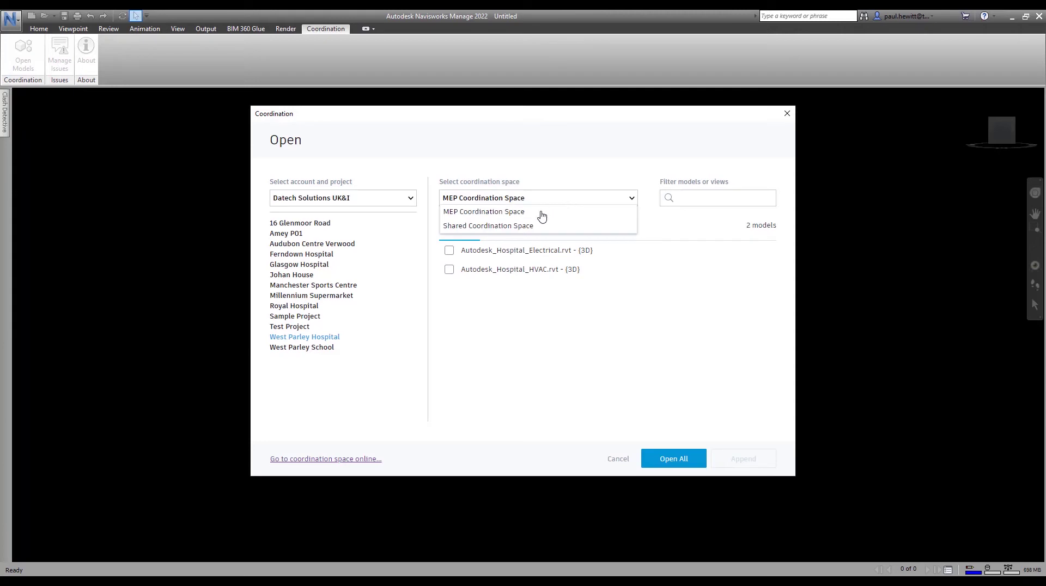
left_click(498, 226)
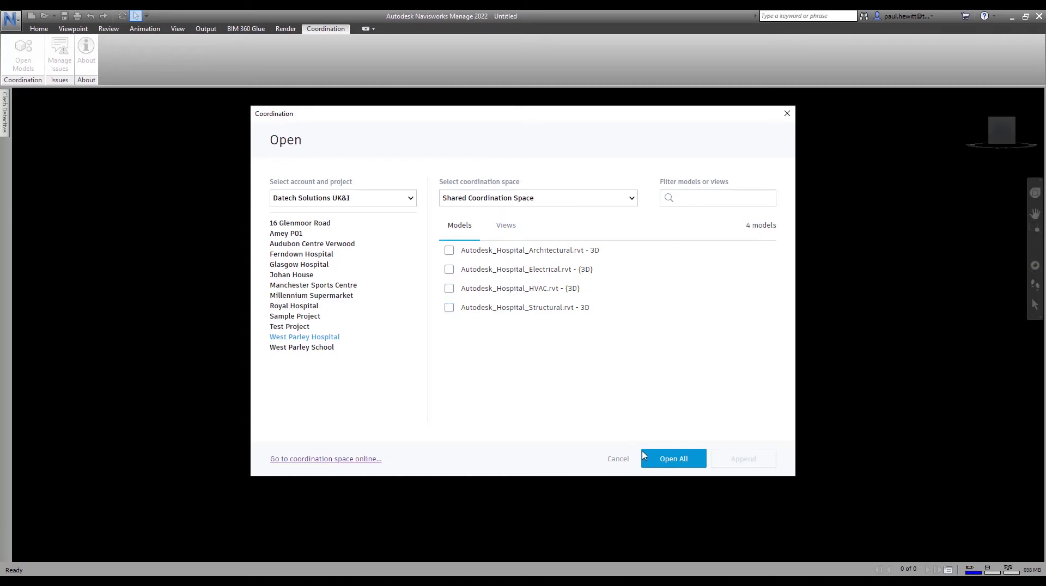
left_click(693, 462)
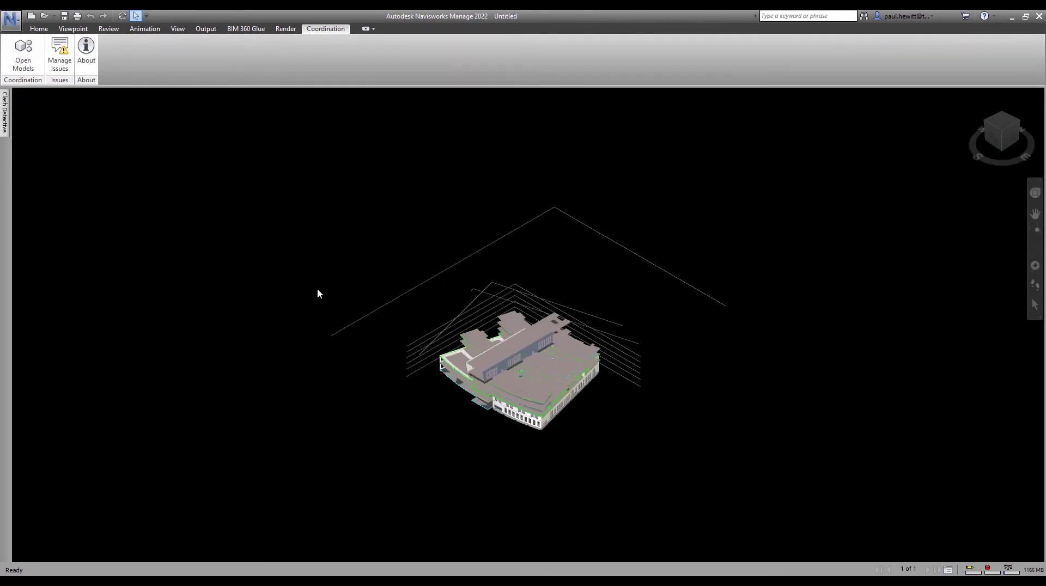
- Select part of the building, then orbit and zoom into a closer oblique 3D view
left_click(476, 400)
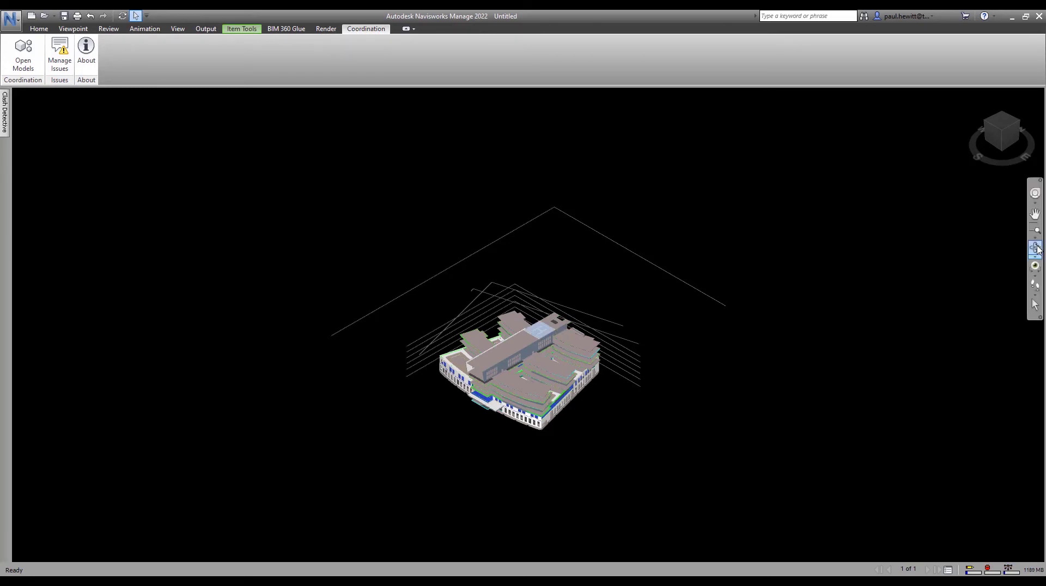
left_click(1037, 249)
mouse_move(542, 428)
left_mouse_down()
mouse_move(641, 401)
mouse_move(497, 365)
left_mouse_up()
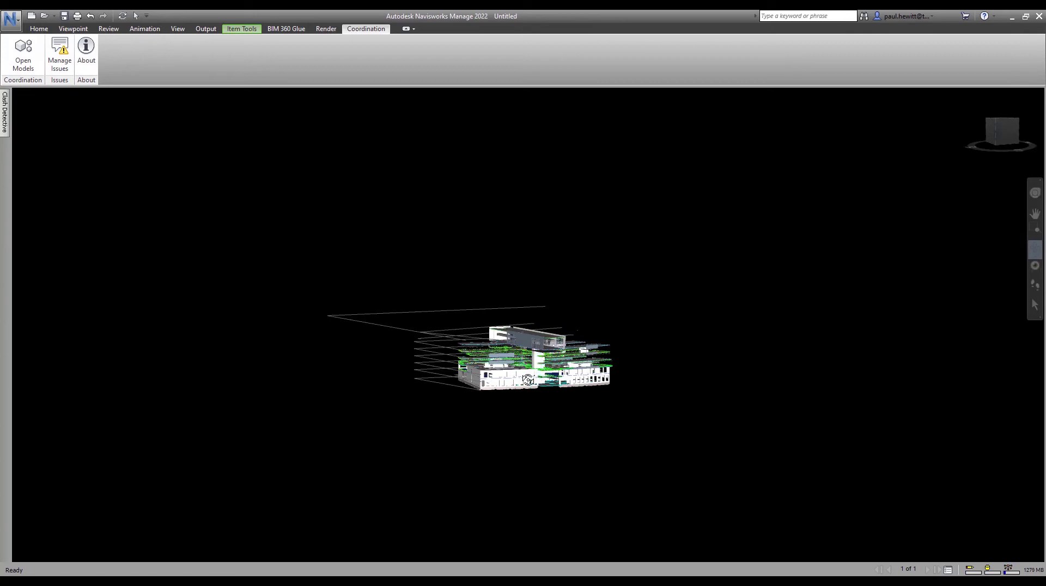
scroll(497, 382, "up", 3)
scroll(497, 384, "up", 2)
scroll(497, 386, "up", 2)
scroll(497, 387, "up", 2)
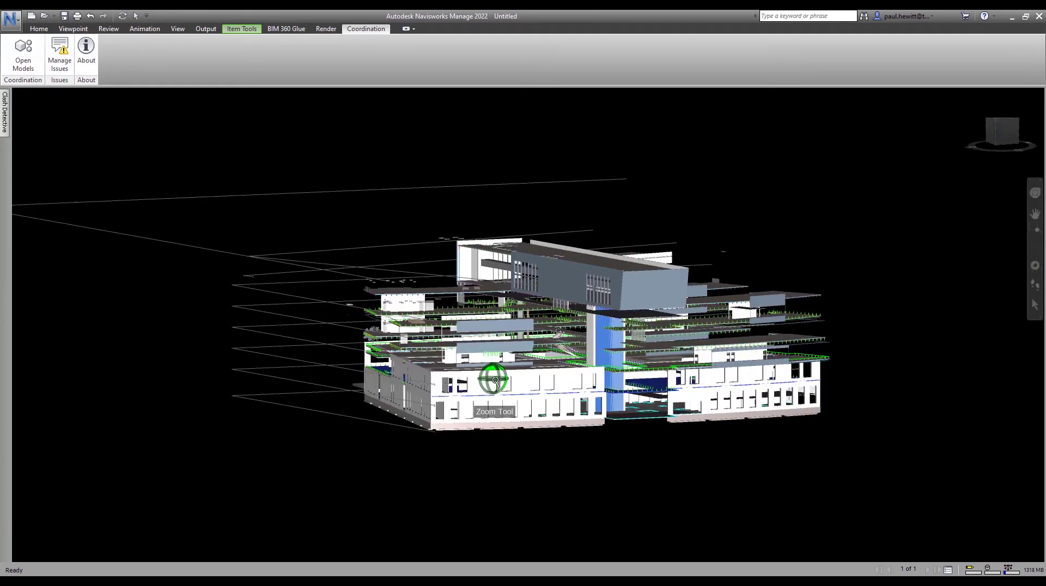
mouse_move(570, 453)
left_mouse_down()
mouse_move(636, 475)
mouse_move(610, 458)
left_mouse_up()
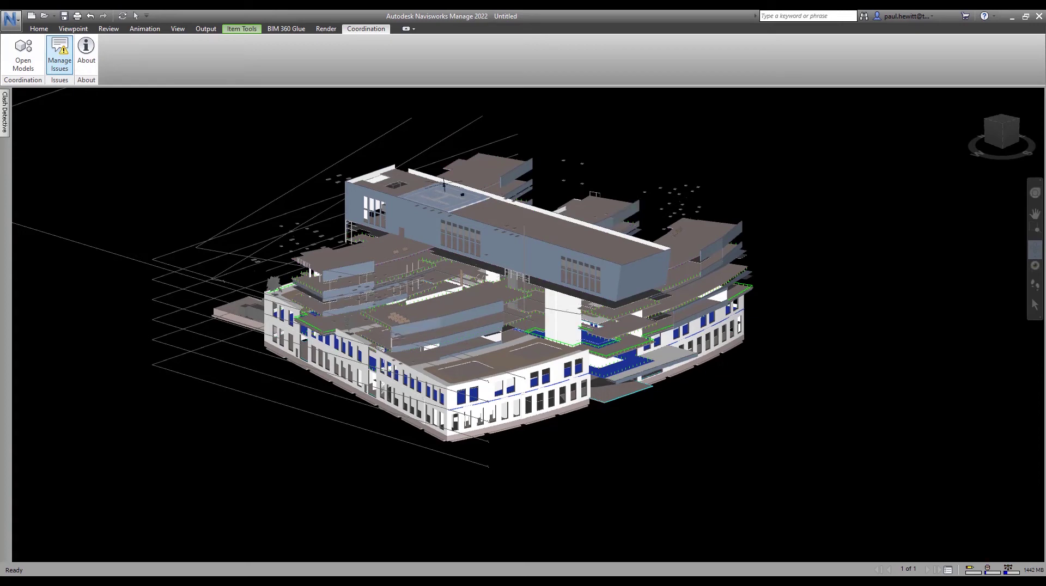
- Move the Issues panel right, review issue #1's details and comments, then close it
mouse_move(545, 210)
left_mouse_down()
mouse_move(881, 140)
mouse_move(838, 227)
left_mouse_up()
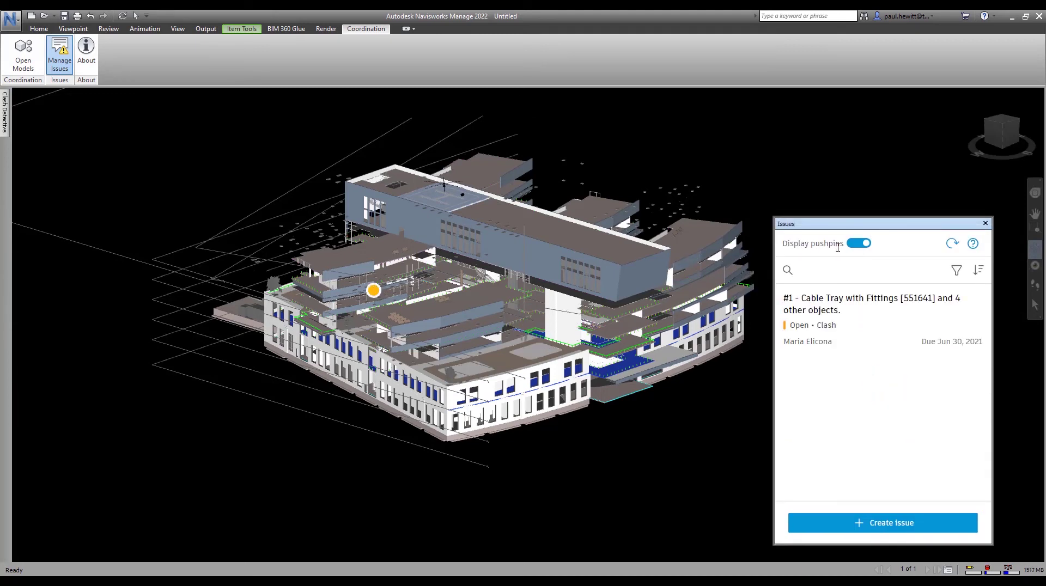
left_click(373, 291)
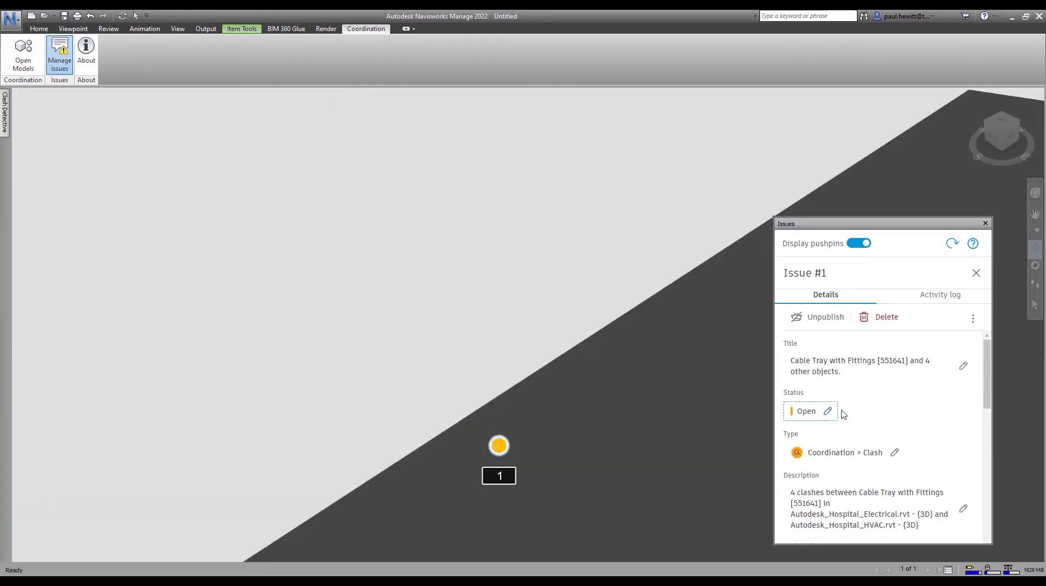
scroll(833, 432, "down", 2)
scroll(833, 432, "down", 5)
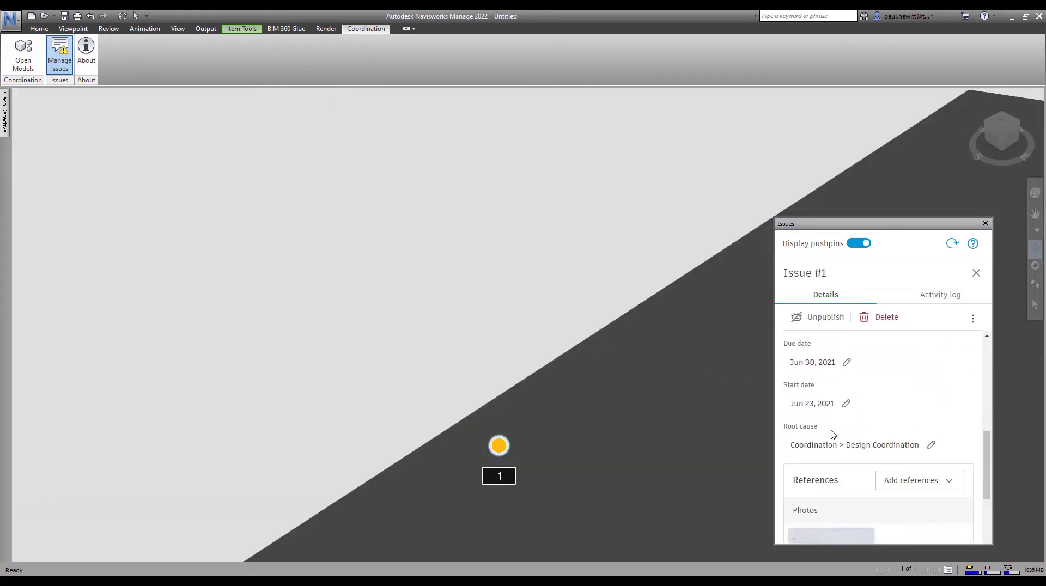
scroll(833, 435, "down", 2)
scroll(832, 434, "down", 5)
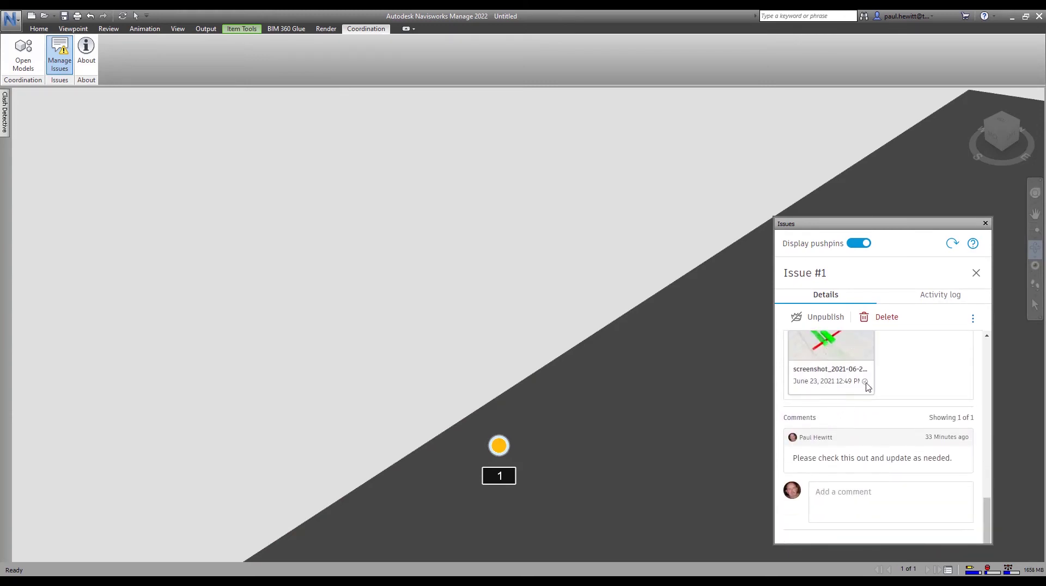
left_click(985, 223)
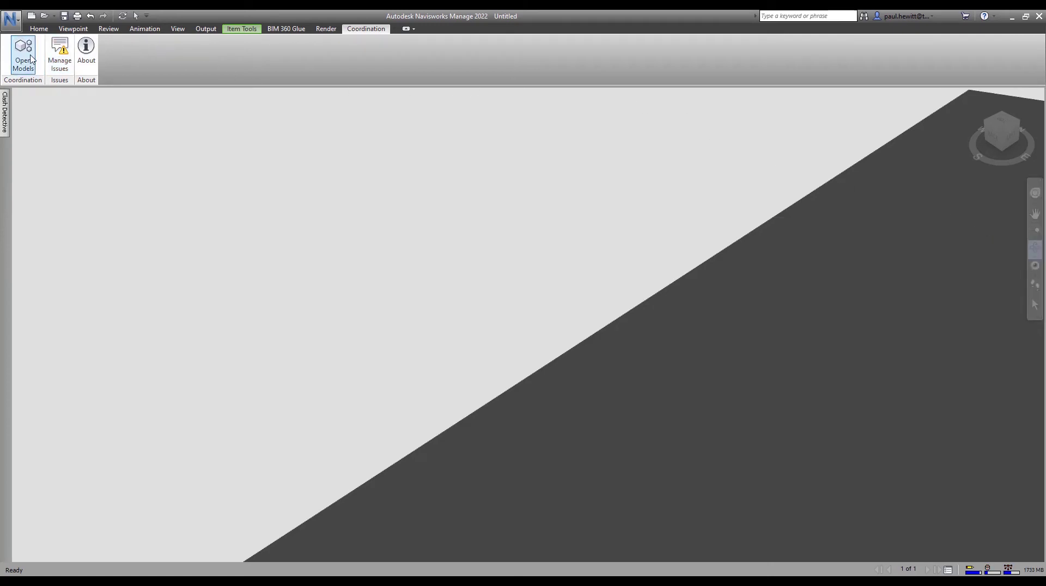
- Add clash test 'Elect v Struct': Structural versus Cable Trays and Cable Tray Fittings
left_click(6, 110)
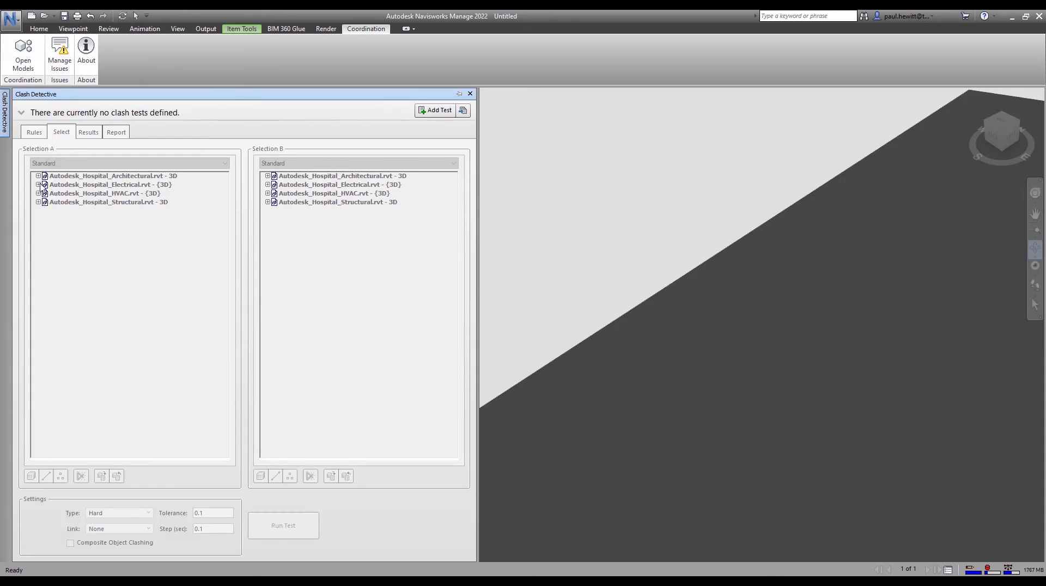
left_click(439, 111)
type("Elect v Struct")
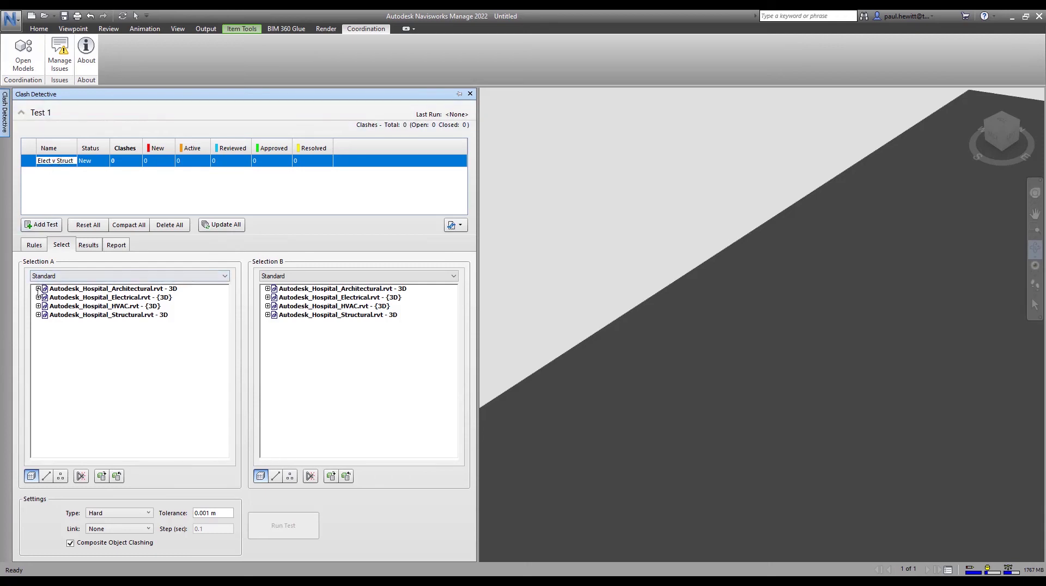
left_click(129, 317)
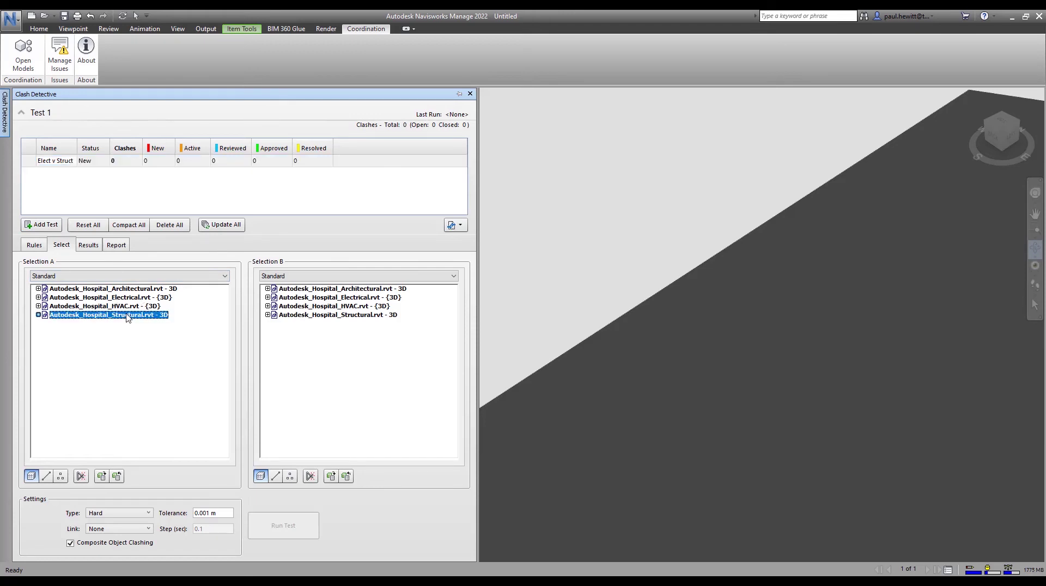
left_click(38, 315)
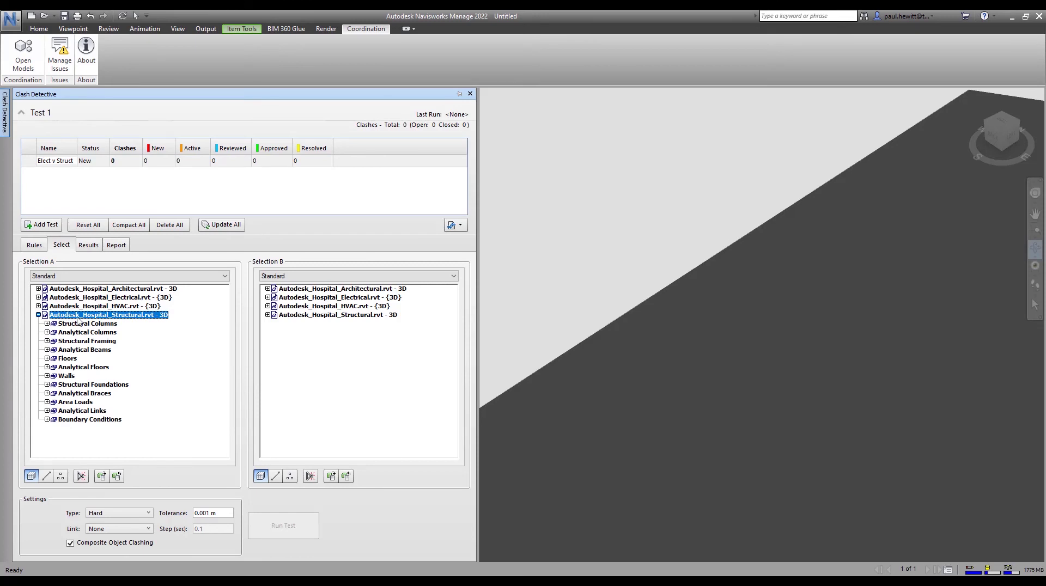
left_click(267, 297)
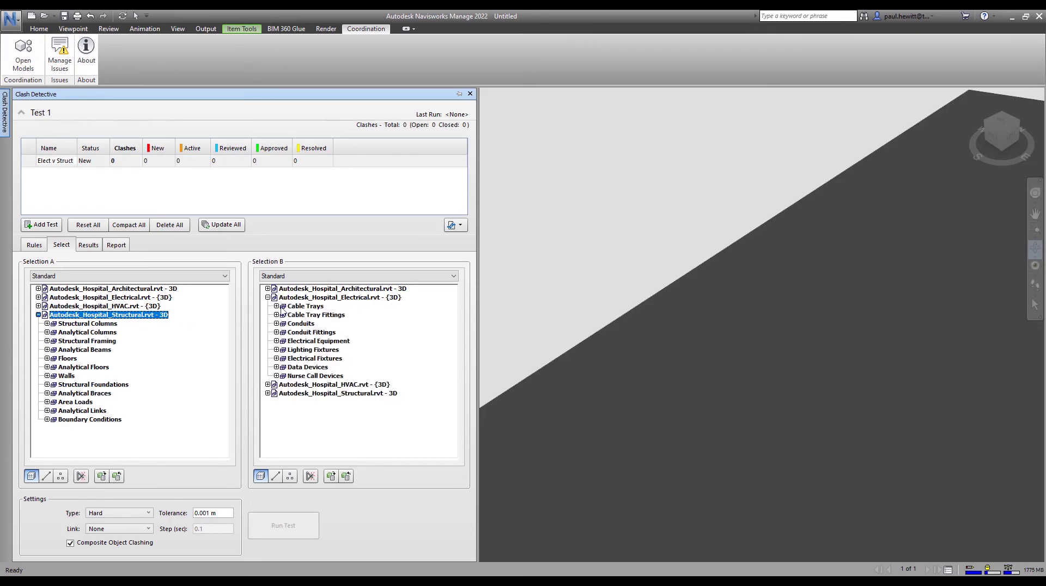
left_click(298, 307)
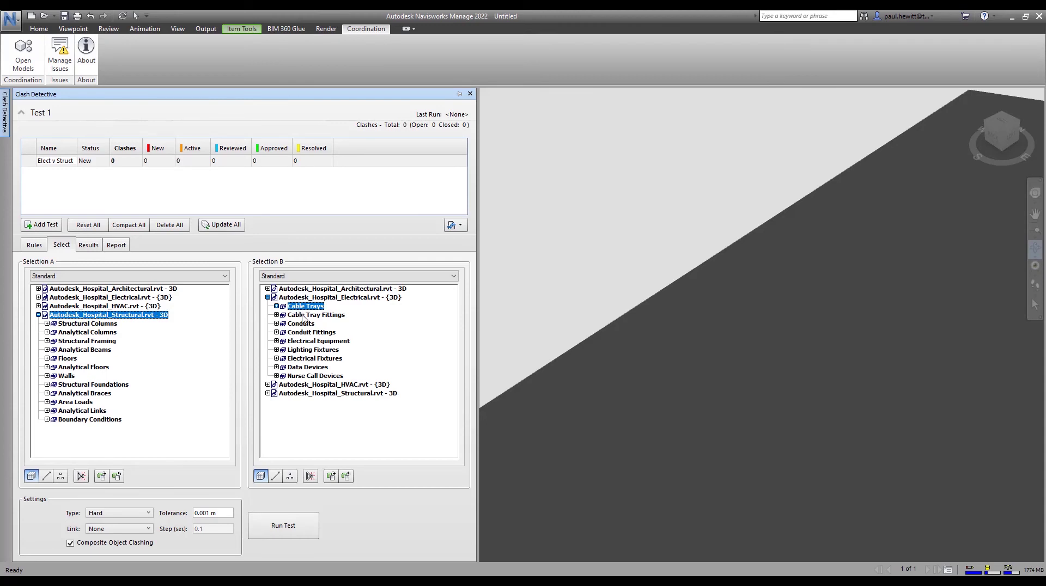
left_click(302, 316, "ctrl")
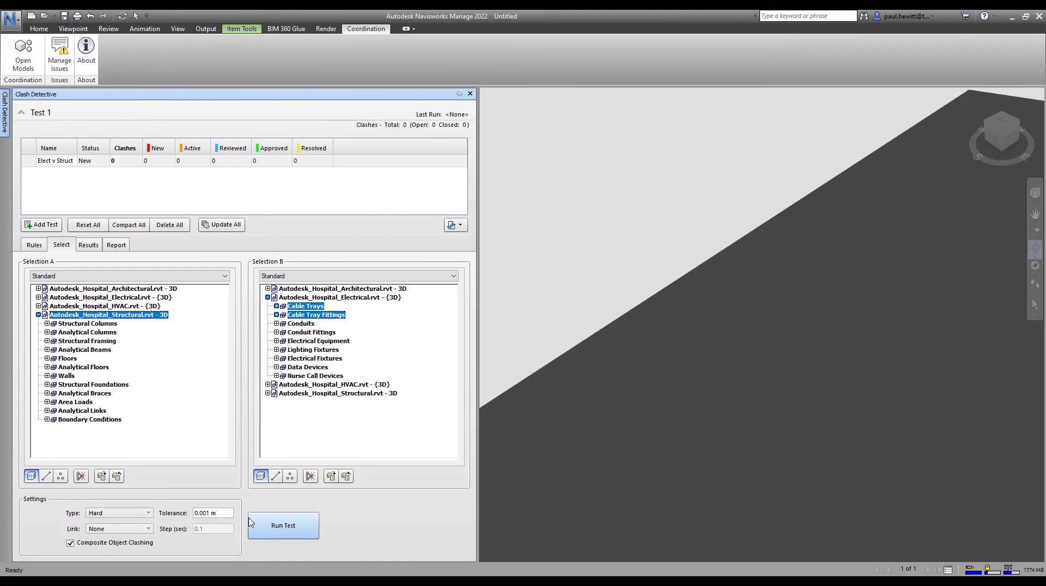
- Run the Elect v Struct test and inspect Clash1, Clash2 and Clash3
left_click(289, 526)
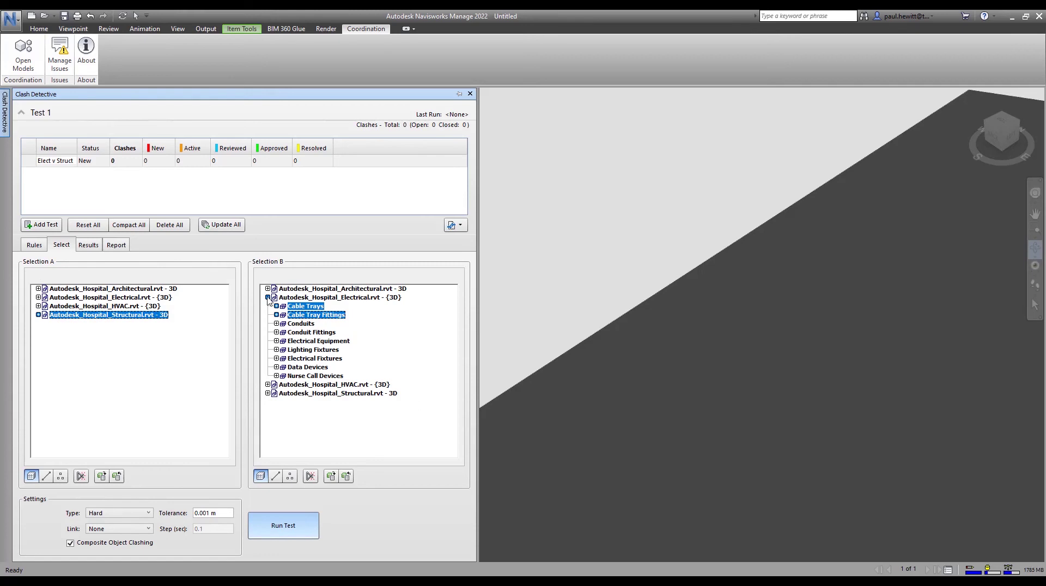
left_click(40, 299)
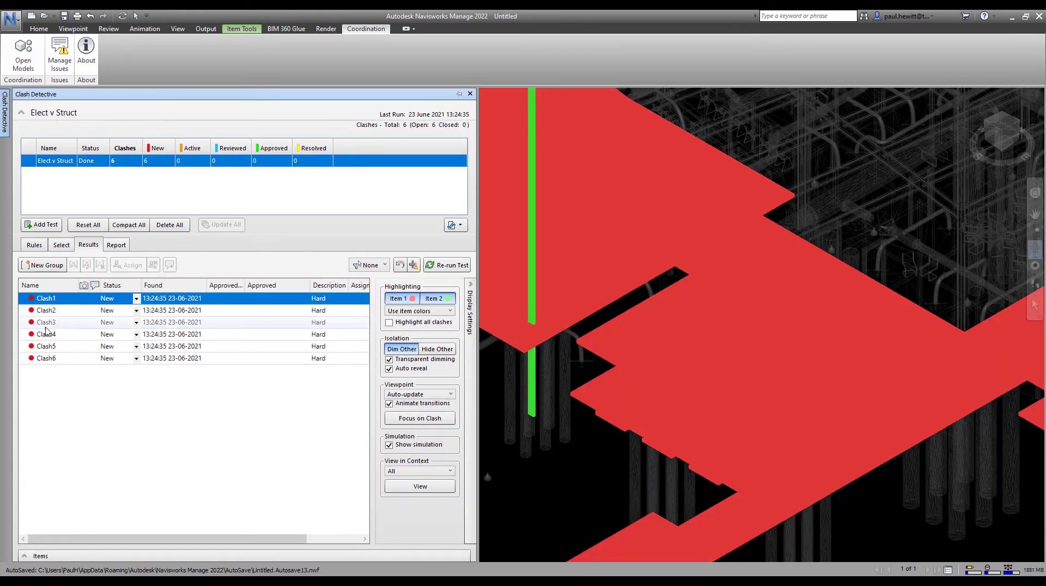
left_click(49, 310)
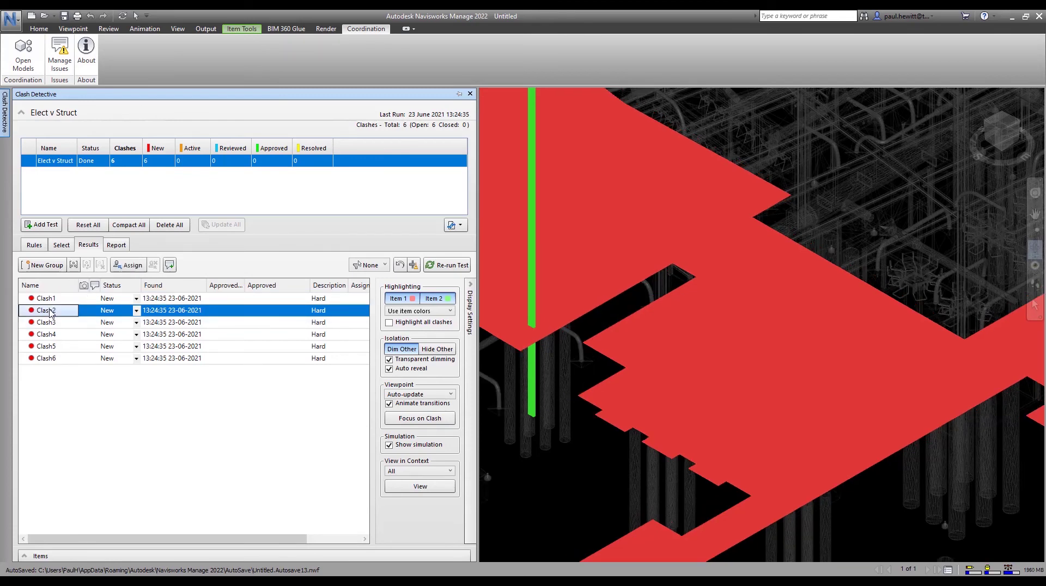
left_click(48, 323)
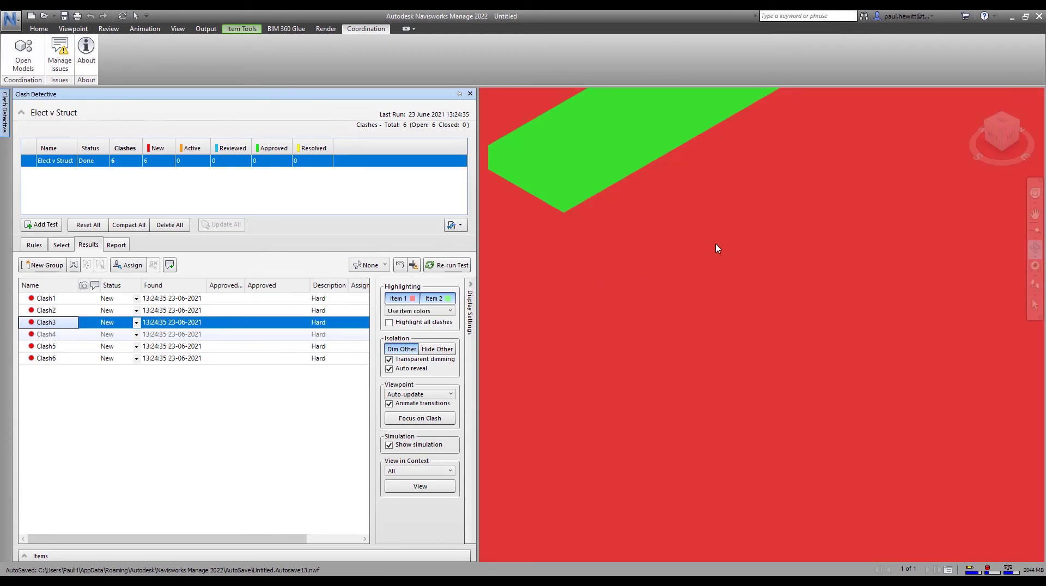
- Zoom, orbit and pan to centre the red structural element piercing the green cable tray
left_click(674, 267)
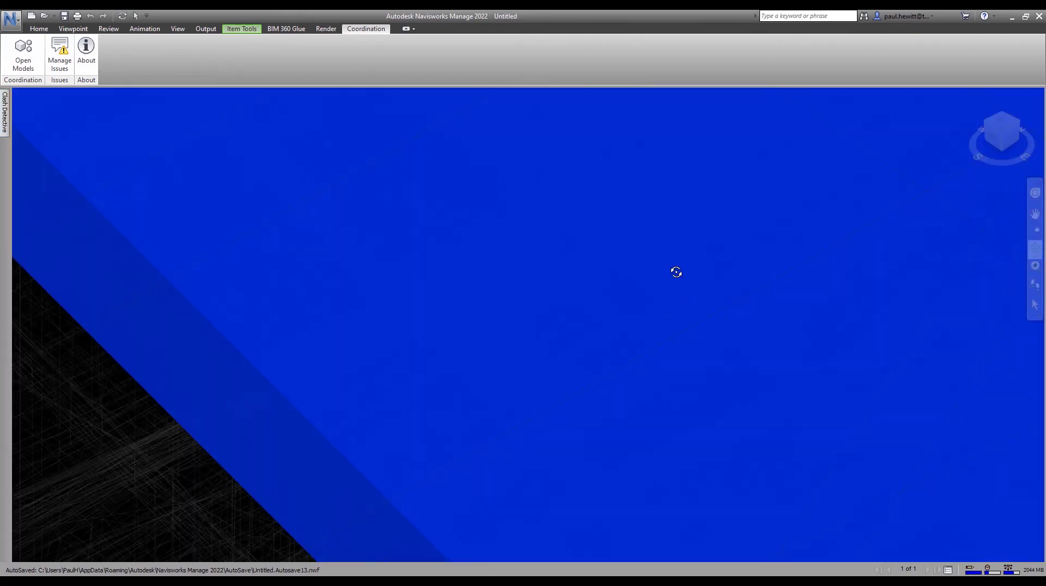
scroll(677, 272, "down", 2)
scroll(676, 272, "down", 2)
scroll(529, 274, "down", 2)
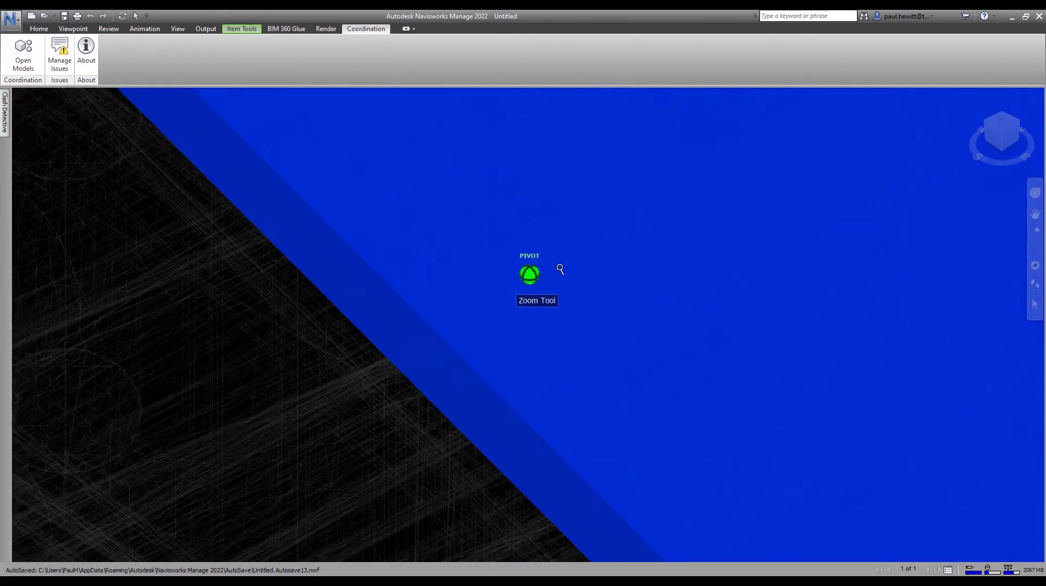
scroll(565, 273, "down", 2)
scroll(614, 273, "down", 2)
scroll(649, 308, "down", 2)
scroll(656, 313, "down", 2)
scroll(656, 316, "down", 2)
scroll(655, 327, "down", 2)
middle_click_drag(656, 343, 865, 254, "shift")
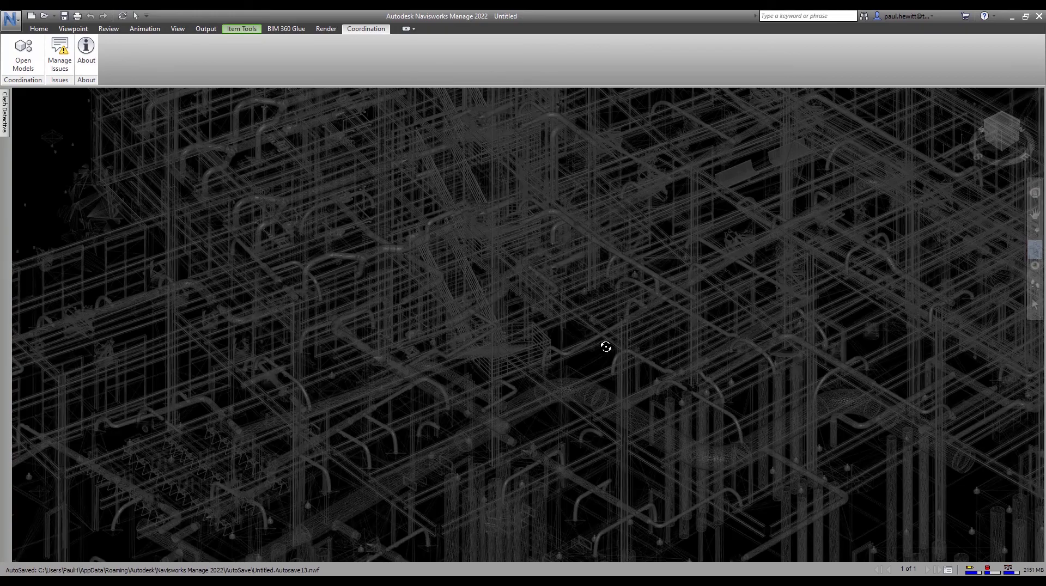
scroll(606, 354, "up", 3)
scroll(607, 360, "down", 2)
scroll(608, 365, "down", 2)
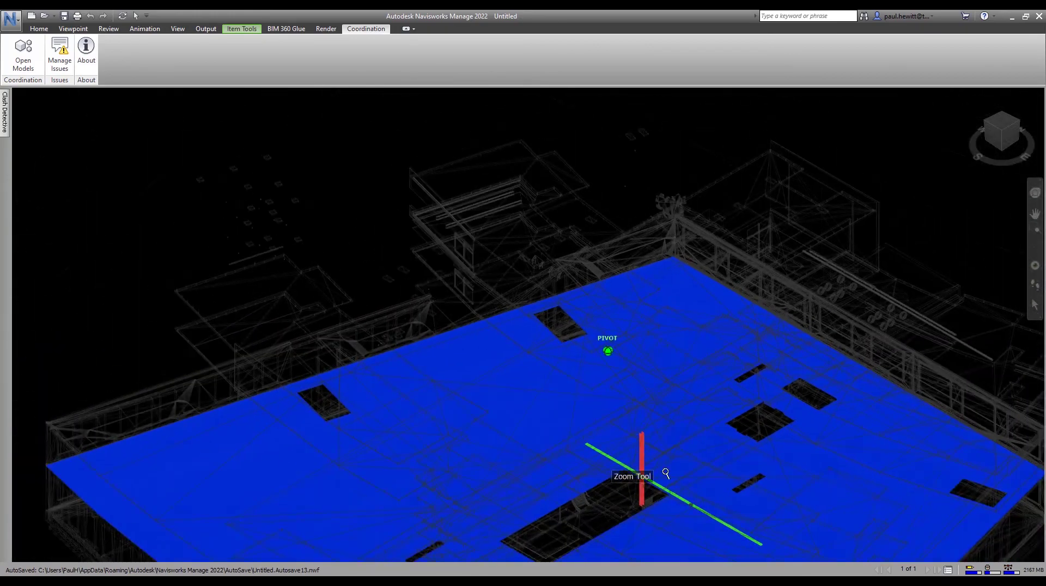
scroll(656, 500, "up", 2)
scroll(656, 497, "down", 2)
scroll(698, 518, "down", 2)
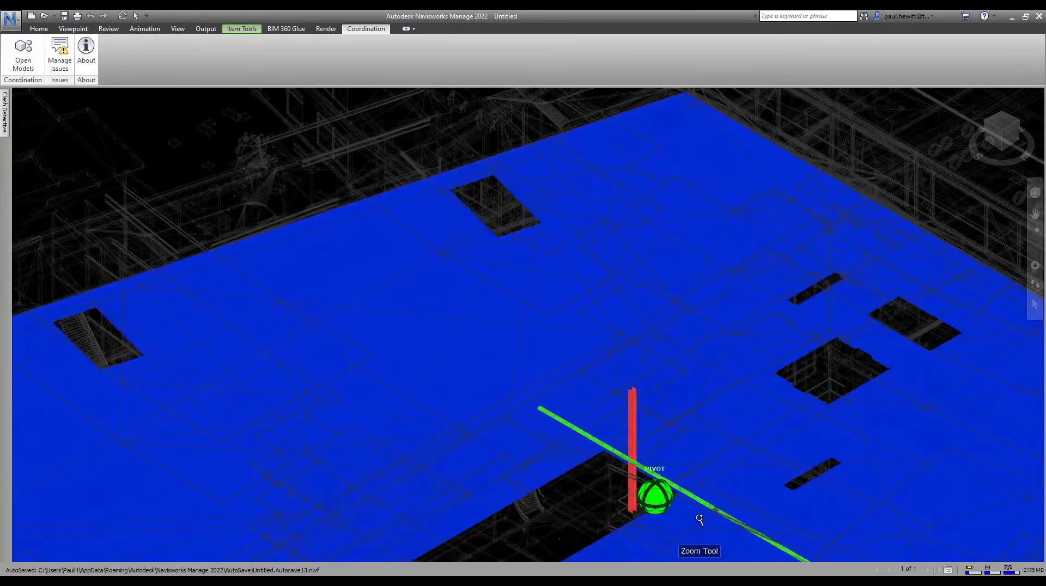
scroll(681, 517, "up", 2)
scroll(681, 511, "up", 2)
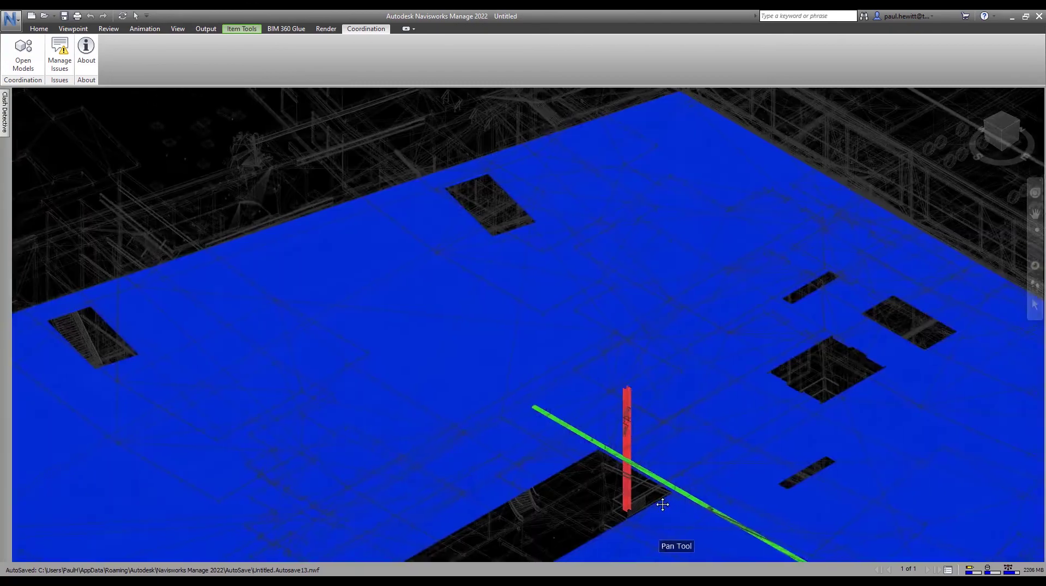
mouse_move(654, 497)
middle_mouse_down()
mouse_move(583, 455)
mouse_move(493, 348)
middle_mouse_up()
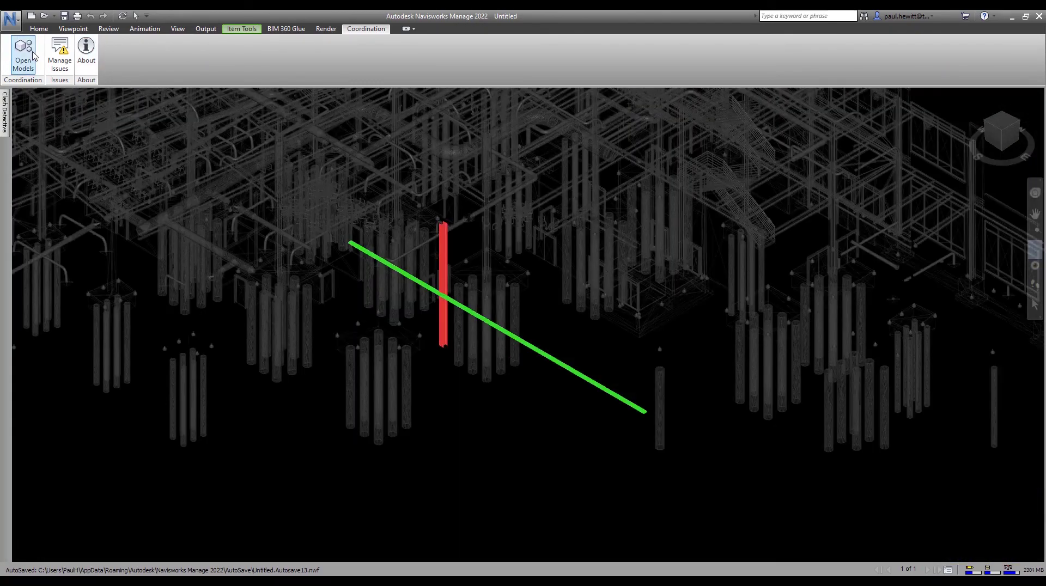
- Pin new issue #2, Coordination of Basic Wall [187281], at the clash point
left_click(60, 53)
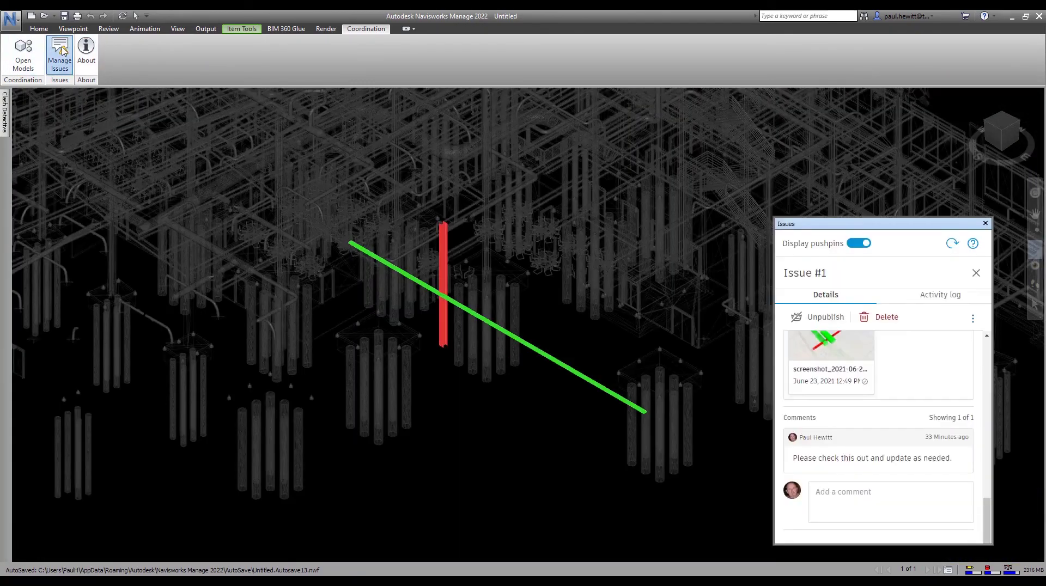
left_click(977, 274)
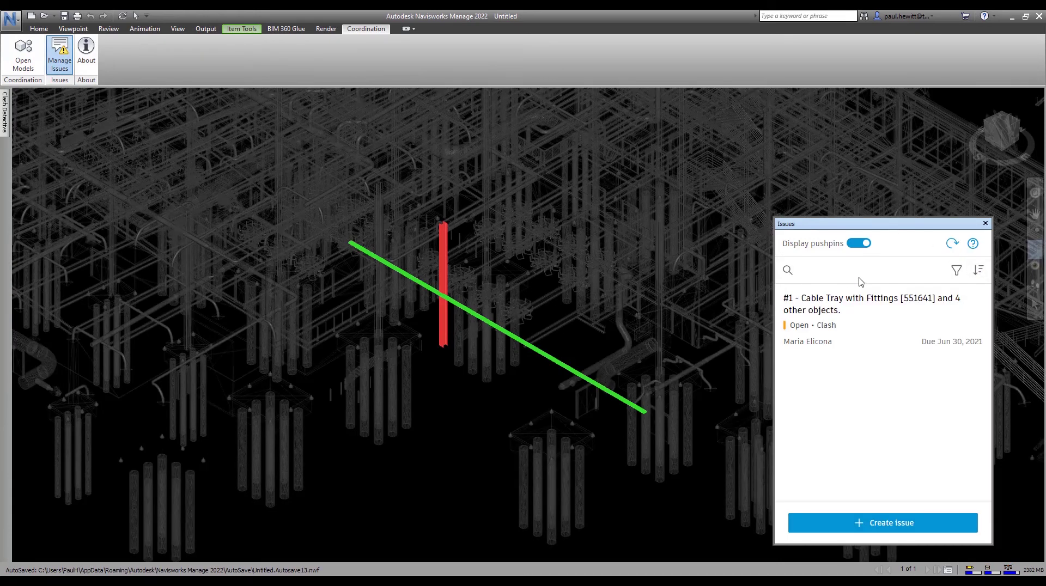
left_click(906, 524)
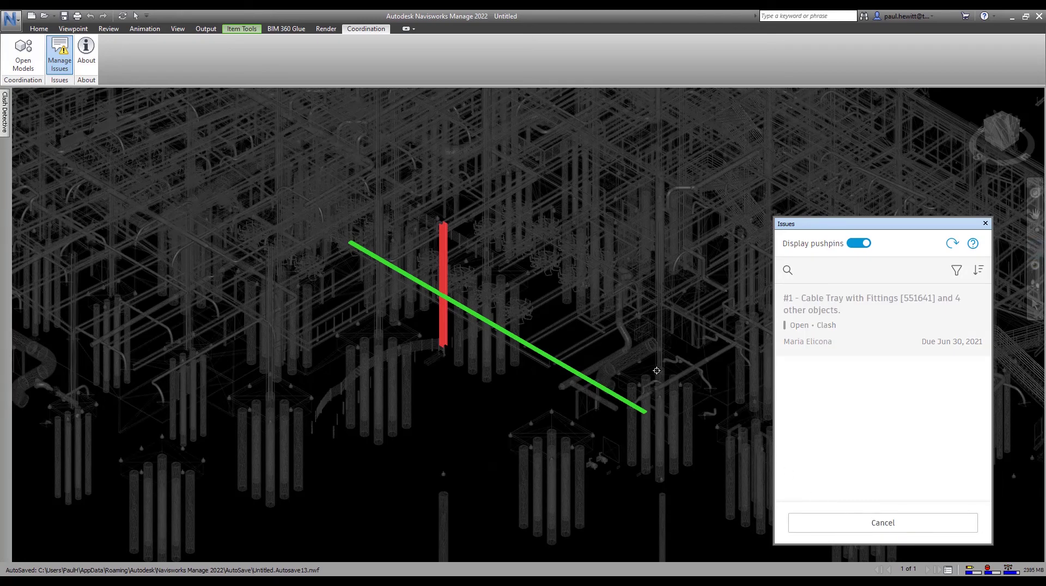
left_click(469, 308)
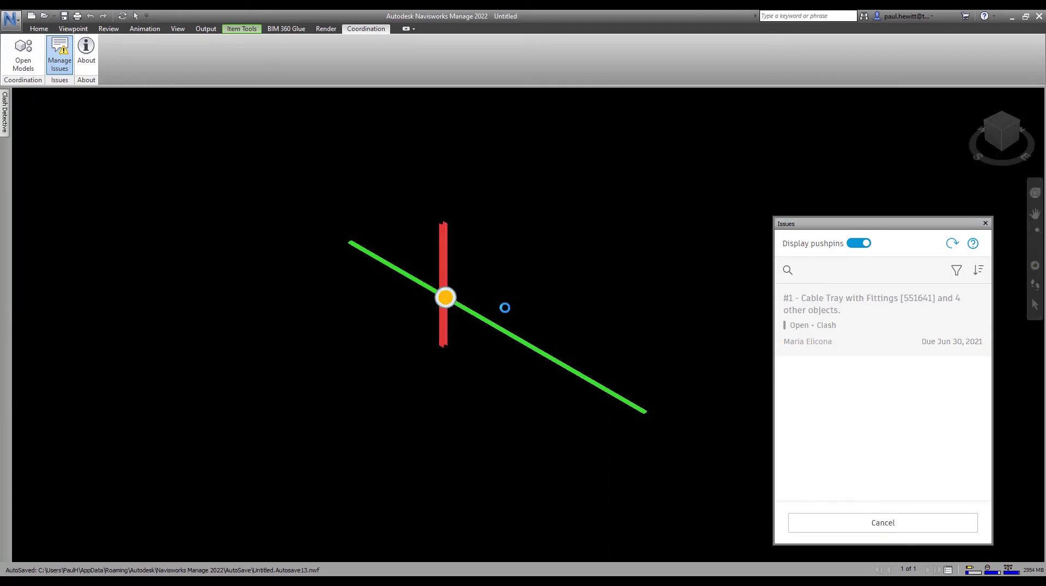
left_click(444, 303)
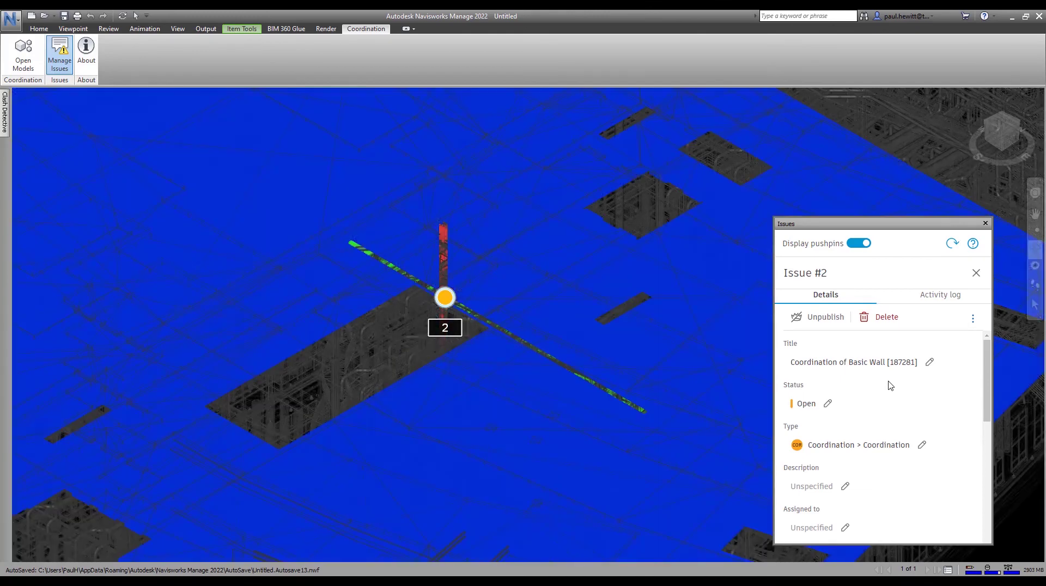
- Enter a description for issue #2, starting with 'Pl'
scroll(870, 385, "down", 2)
scroll(871, 385, "down", 2)
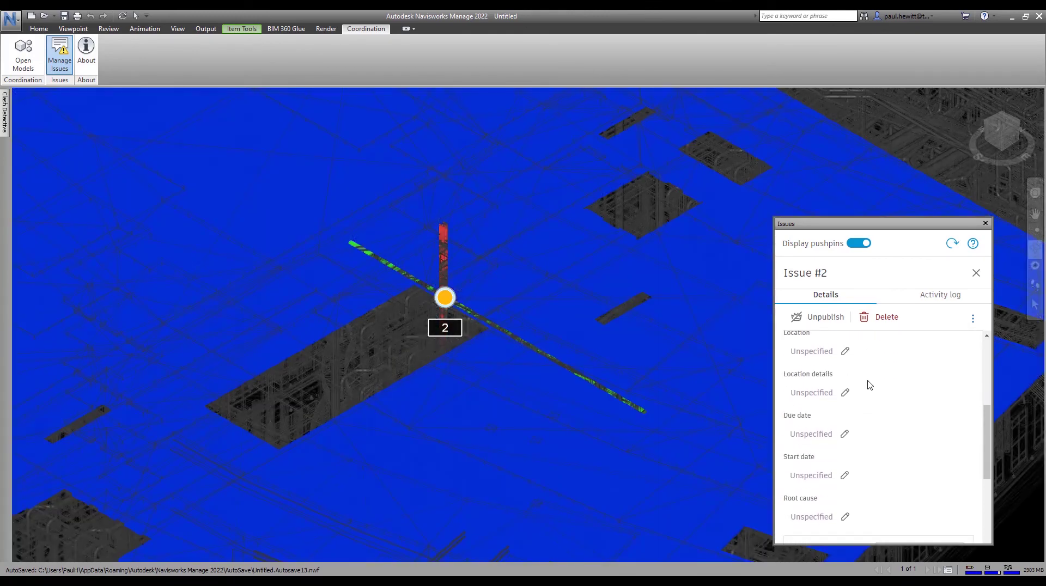
scroll(870, 386, "up", 3)
scroll(870, 385, "up", 1)
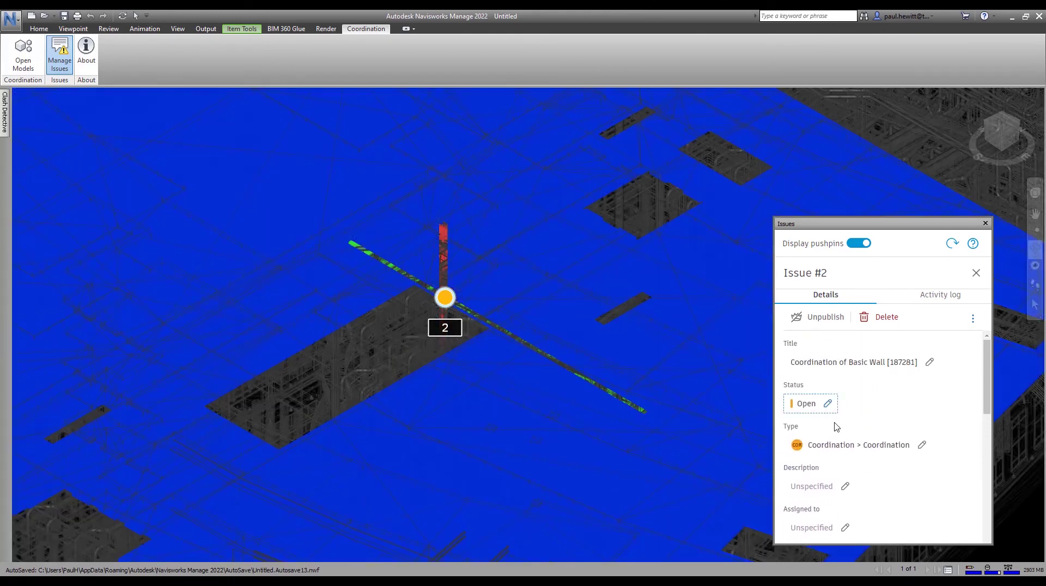
left_click(812, 488)
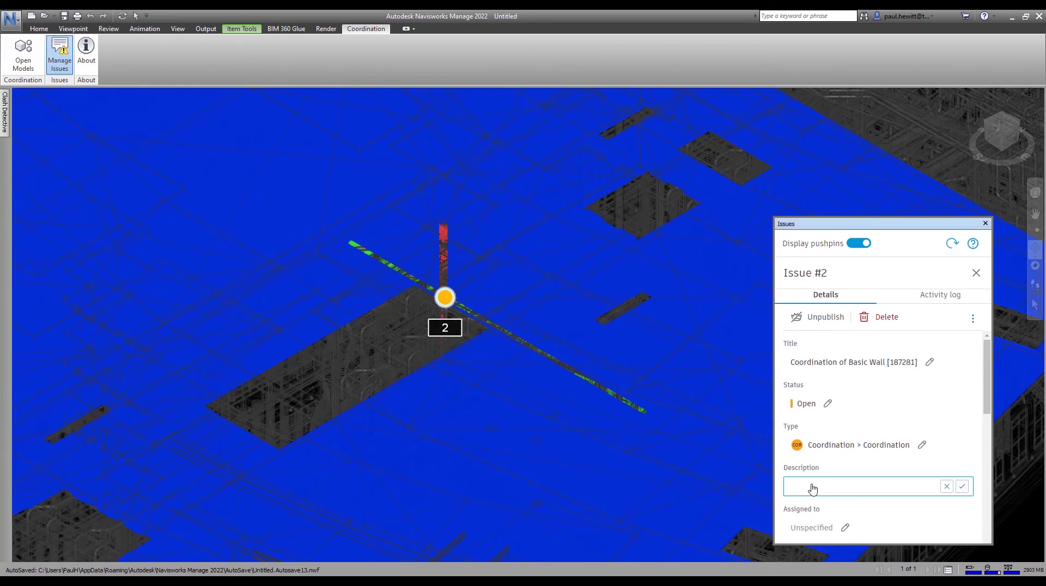
type("Pl")
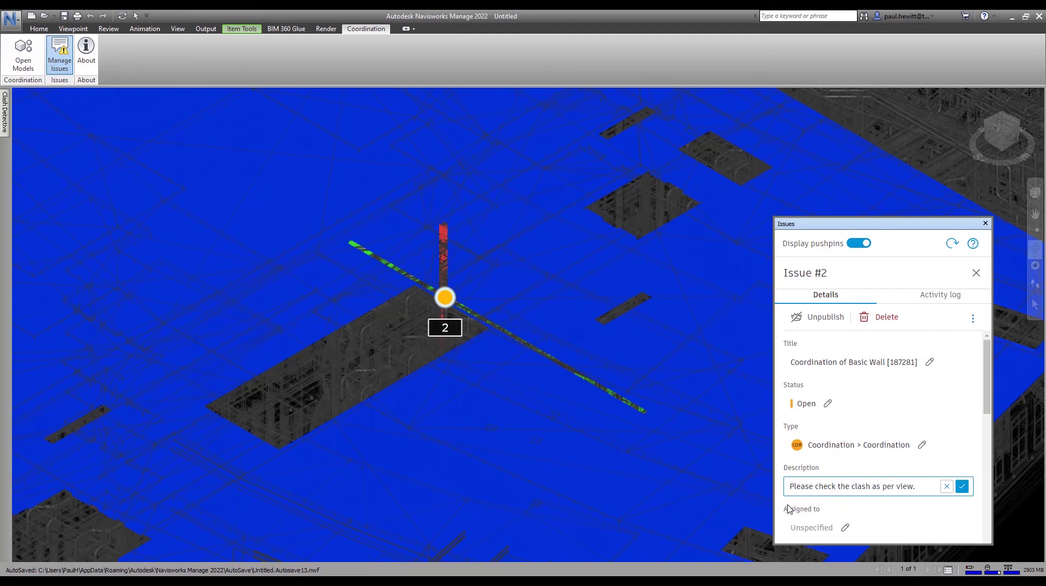
- Assign issue #2 to a project member, due June 30, starting June 23
scroll(796, 501, "down", 2)
left_click(806, 421)
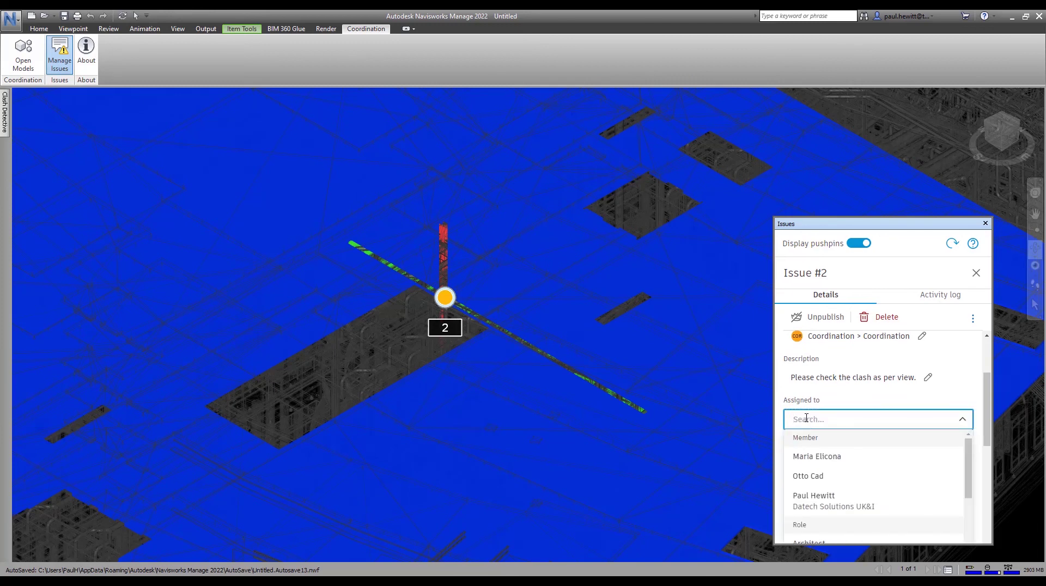
left_click(808, 478)
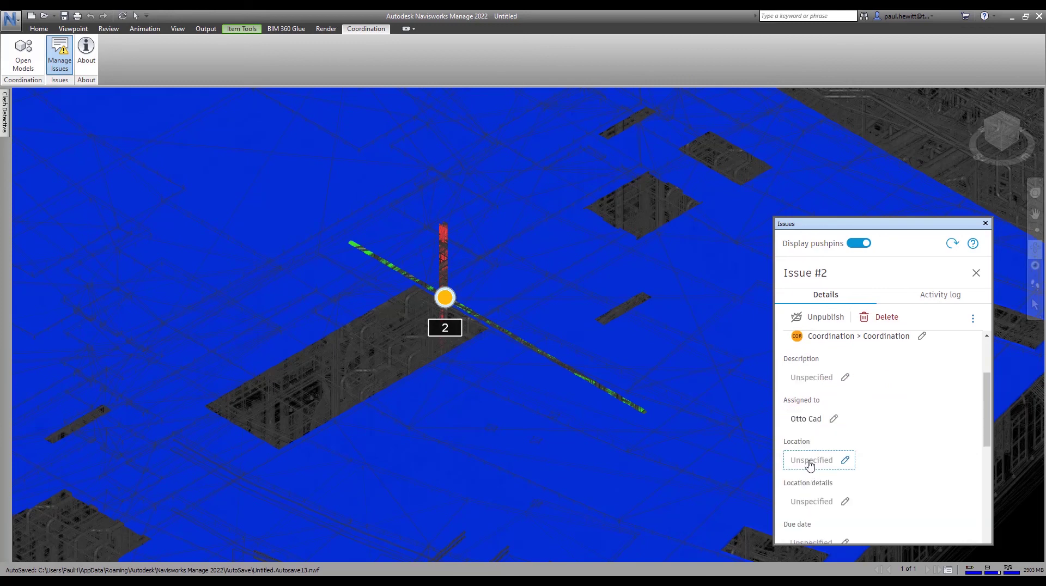
scroll(812, 464, "down", 2)
scroll(812, 464, "down", 2)
left_click(814, 440)
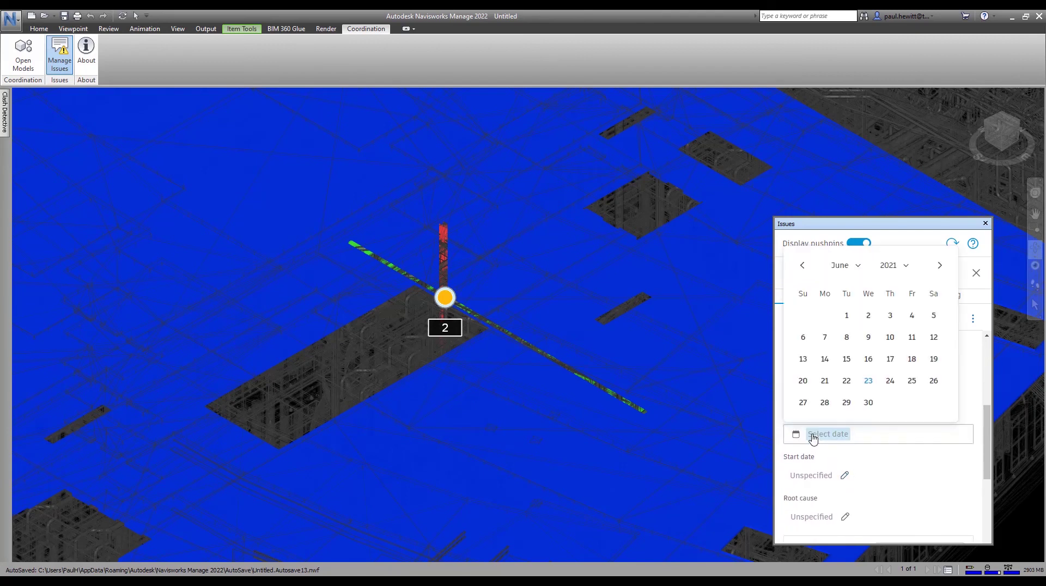
left_click(869, 403)
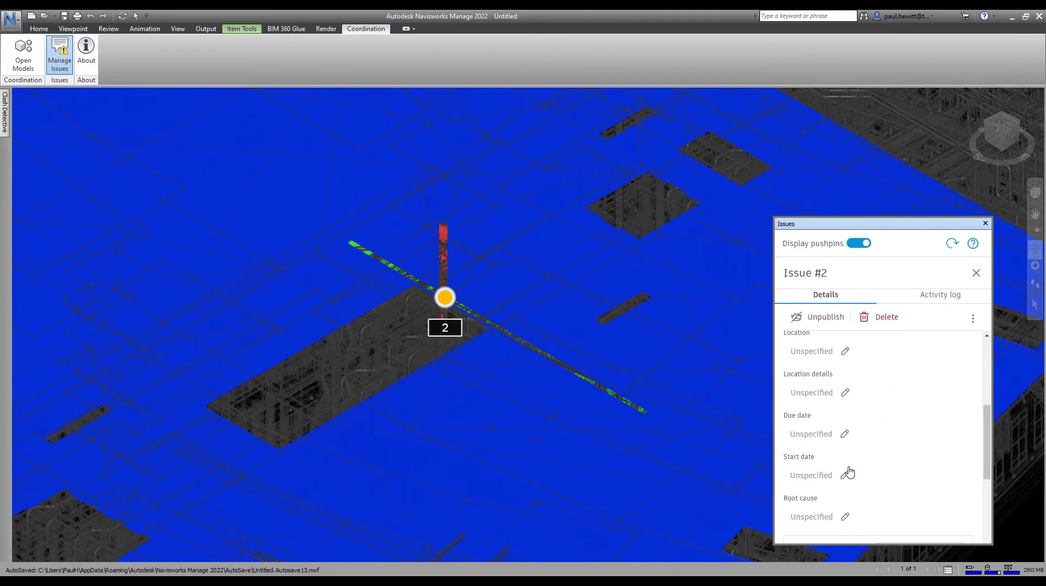
left_click(811, 479)
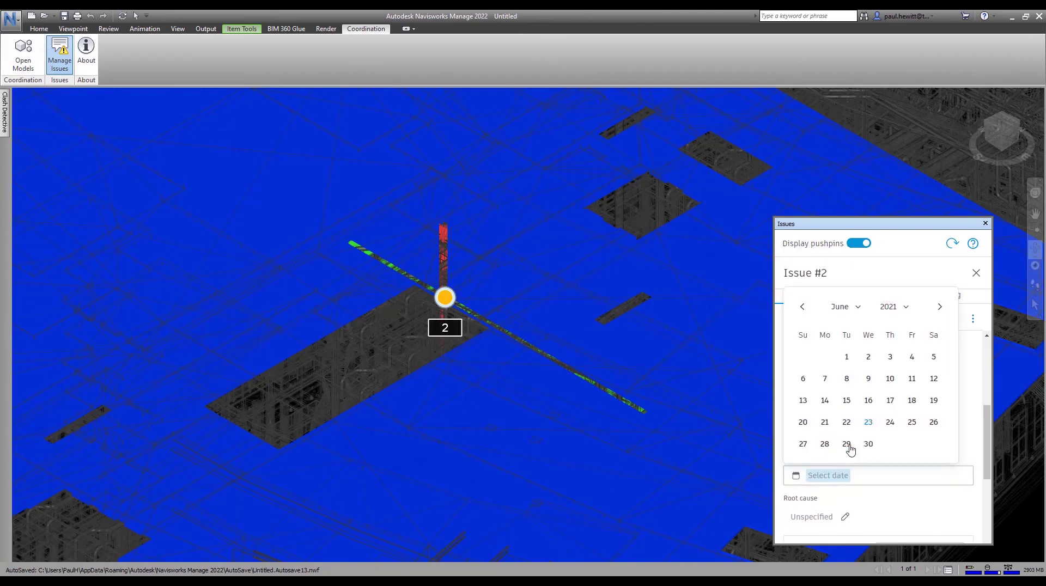
left_click(867, 422)
- Set issue #2's root cause to Design Coordination and return to the issues list
scroll(857, 463, "down", 3)
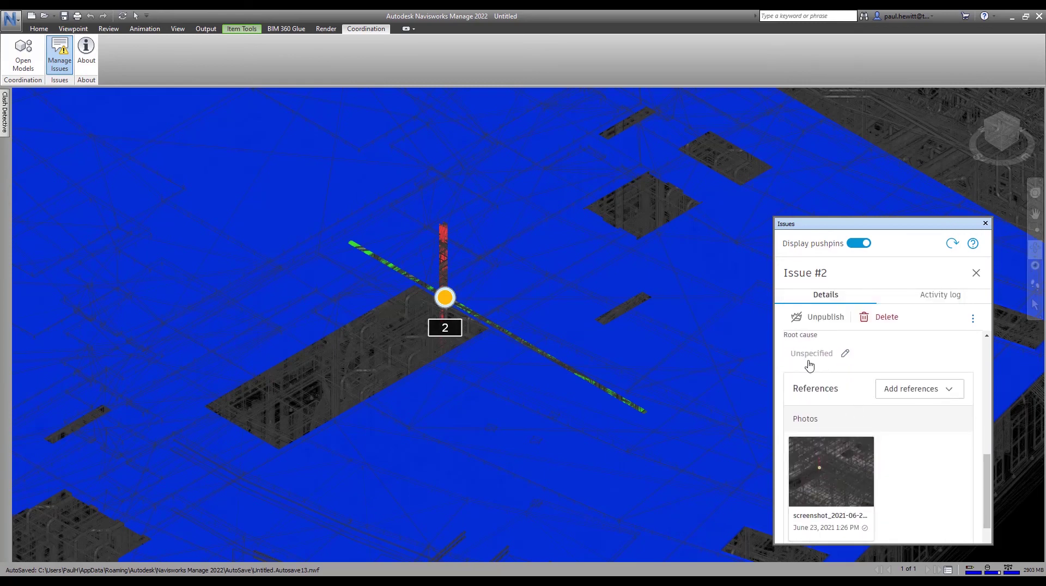
left_click(808, 354)
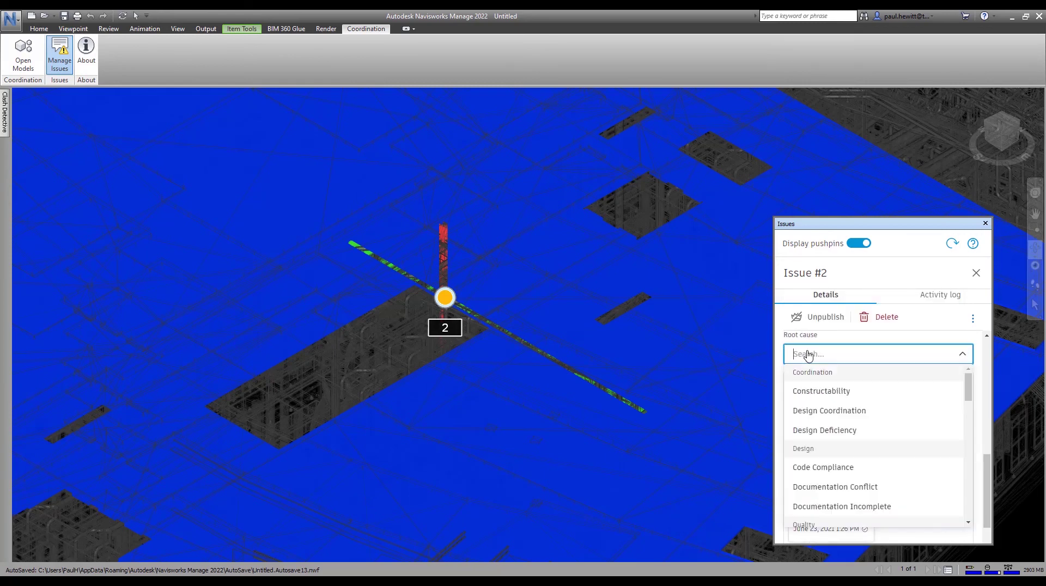
left_click(829, 413)
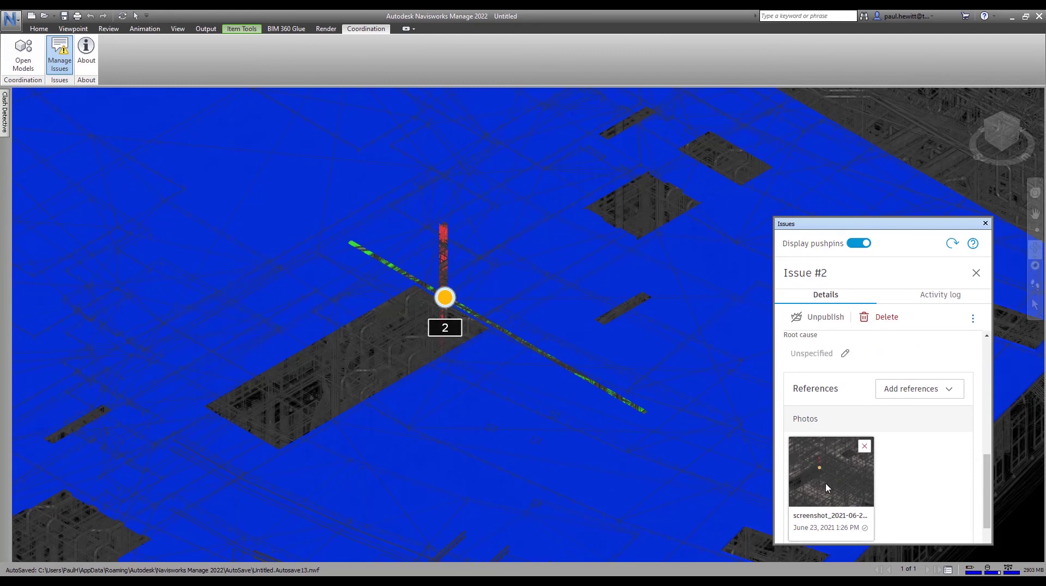
scroll(908, 480, "down", 3)
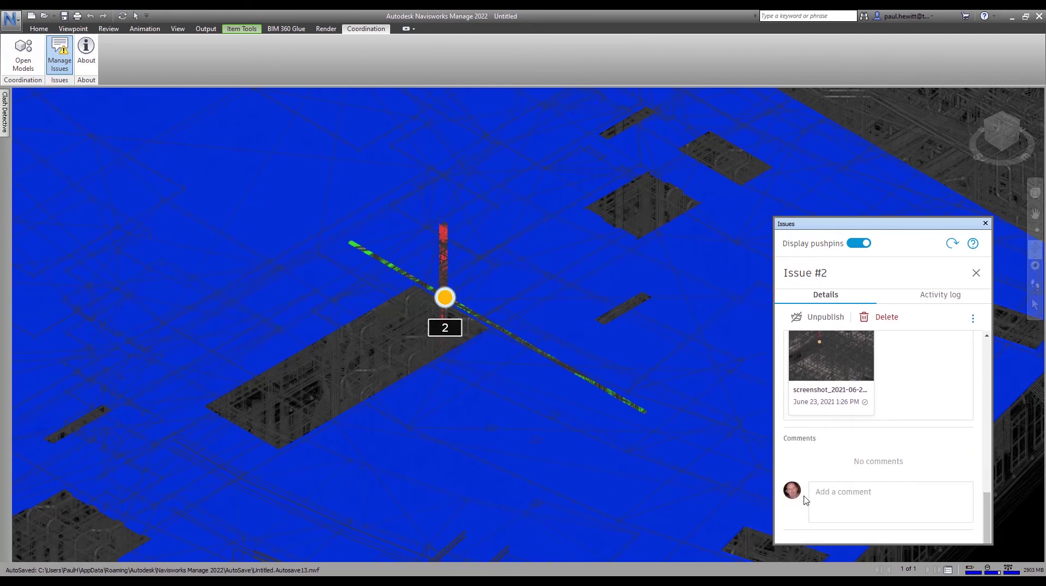
scroll(920, 354, "up", 5)
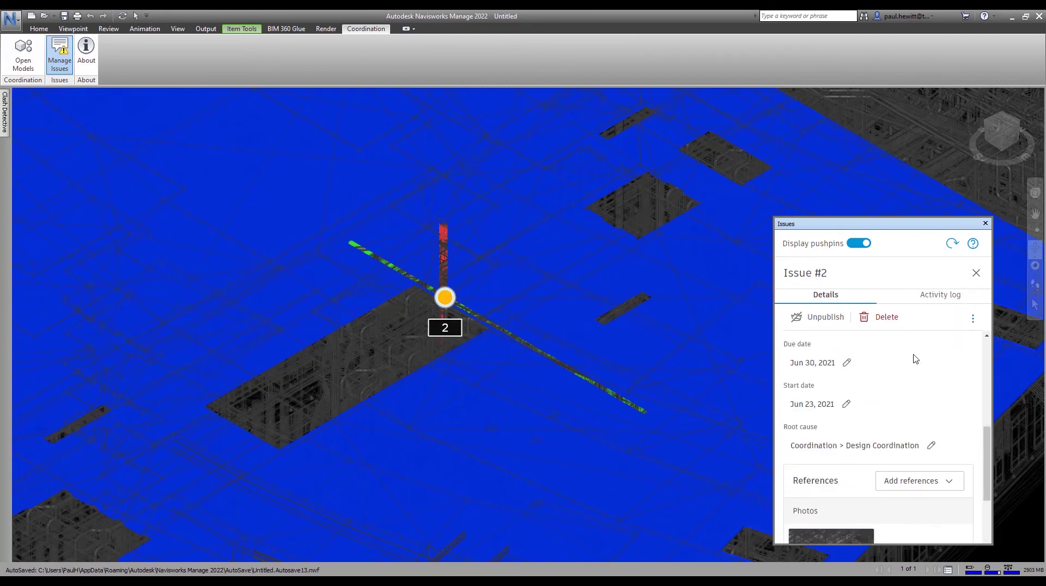
scroll(921, 354, "up", 5)
scroll(924, 345, "down", 5)
scroll(920, 369, "down", 5)
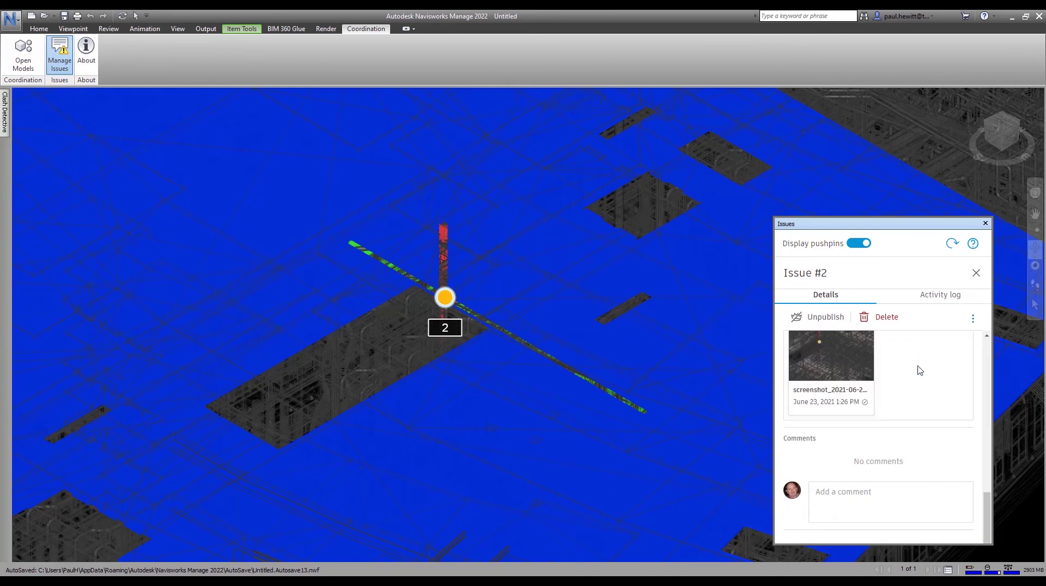
left_click(975, 274)
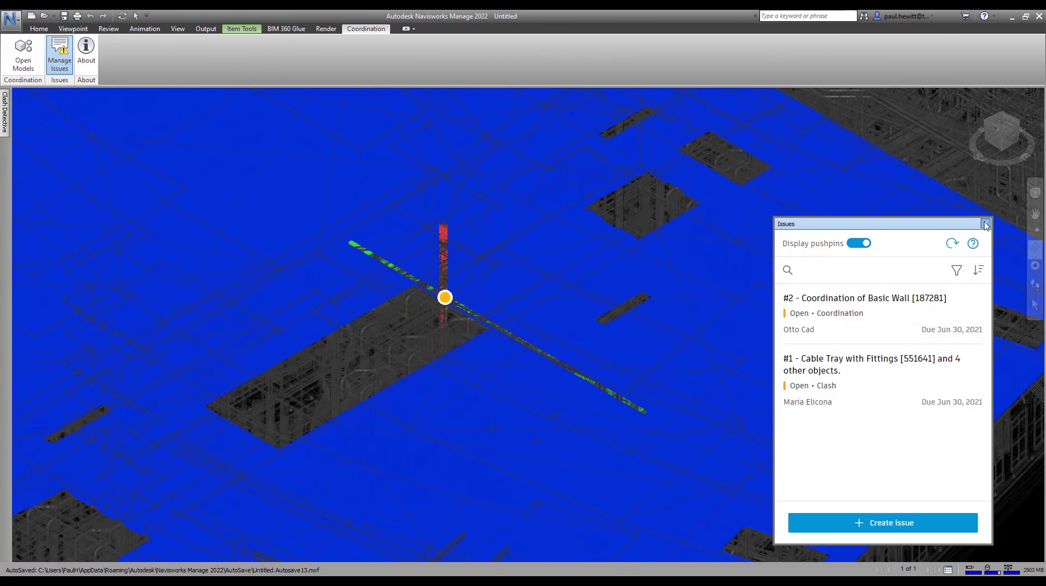
- Close the Navisworks Issues panel and open issue #2's details in the Docs Issues list
left_click(986, 223)
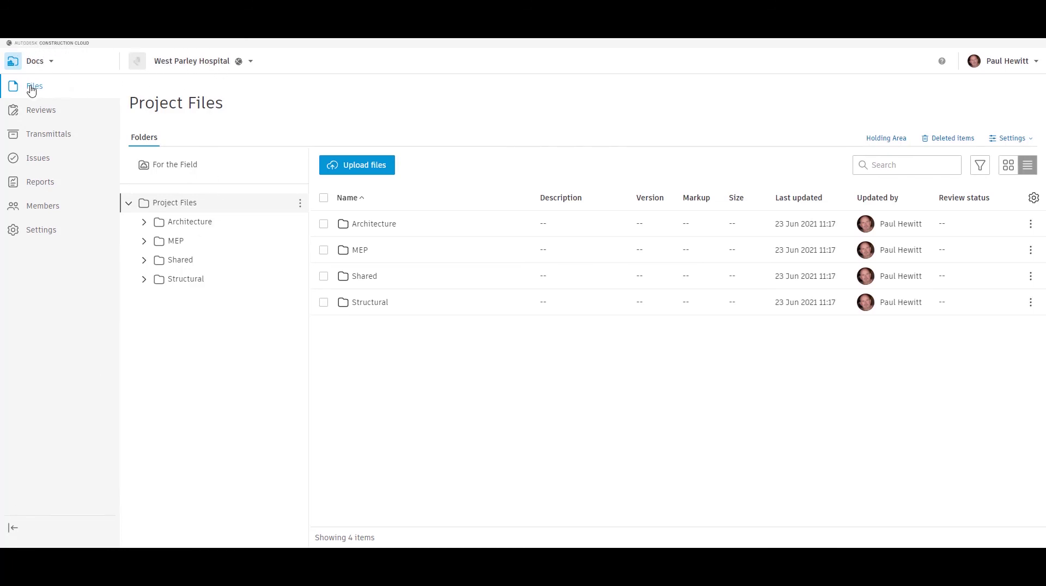
left_click(34, 166)
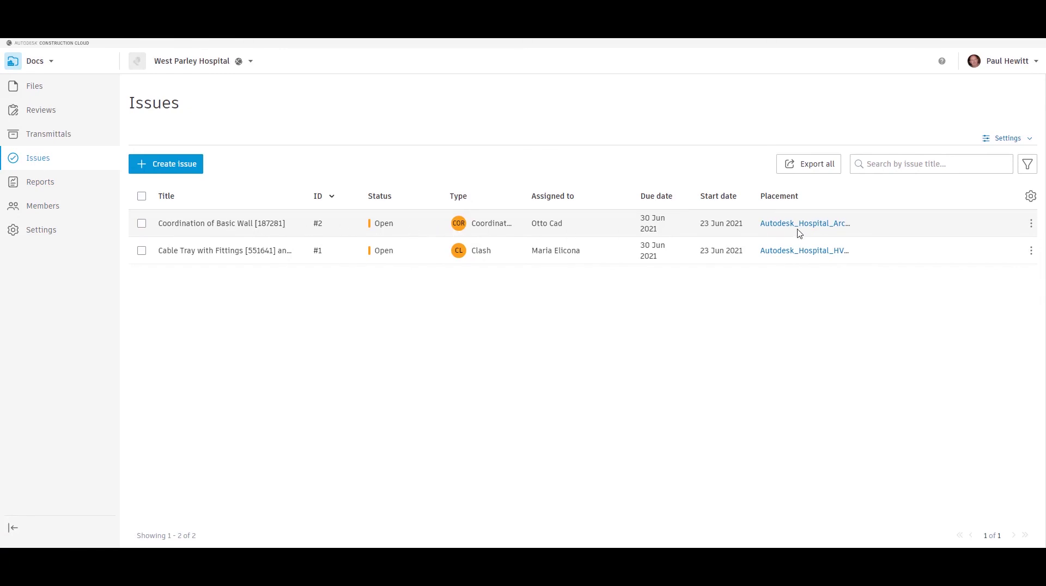
left_click(141, 224)
left_click(142, 224)
left_click(198, 223)
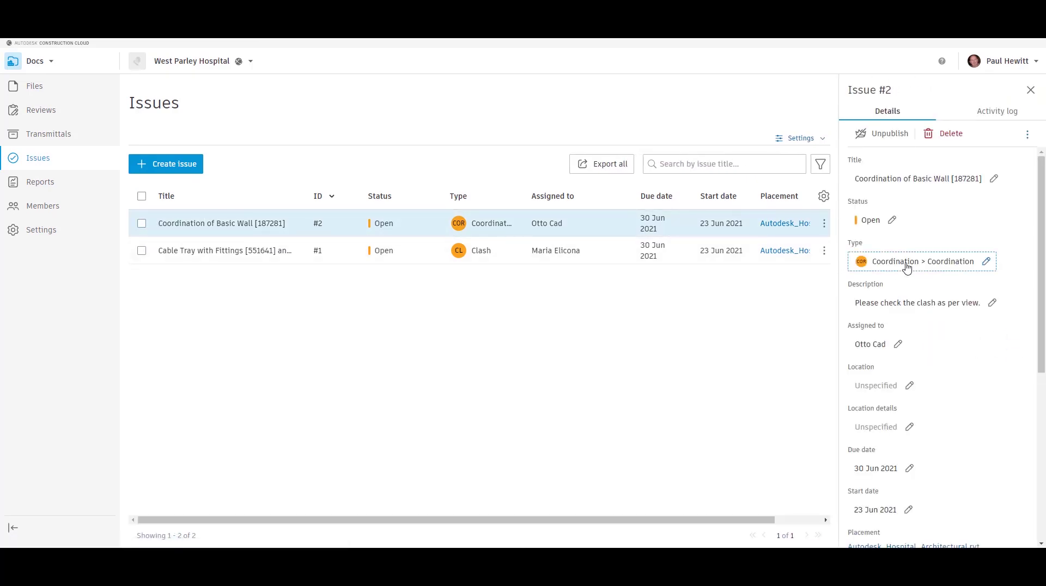
- Review issue #2's synced assignee, dates and root cause, then close its details
scroll(906, 267, "down", 2)
scroll(907, 269, "down", 1)
scroll(908, 271, "down", 3)
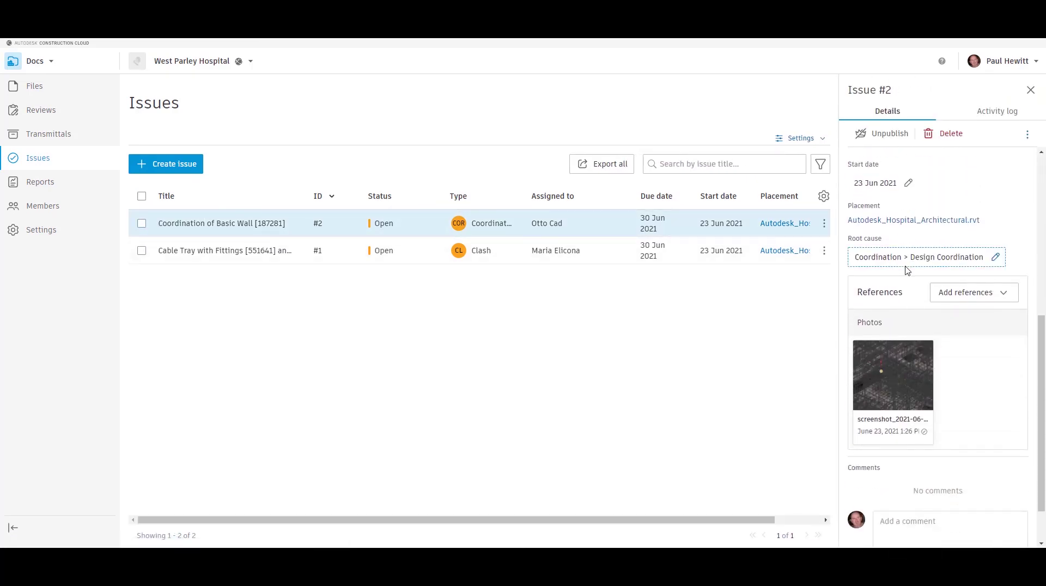
scroll(907, 270, "down", 1)
scroll(909, 272, "up", 2)
scroll(908, 271, "up", 3)
scroll(910, 267, "up", 2)
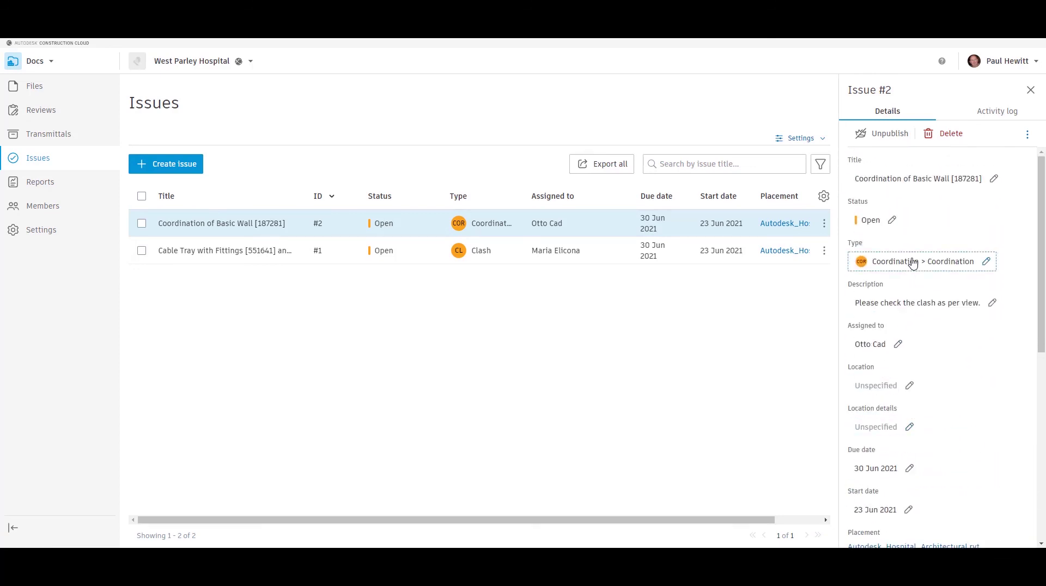
left_click(1030, 91)
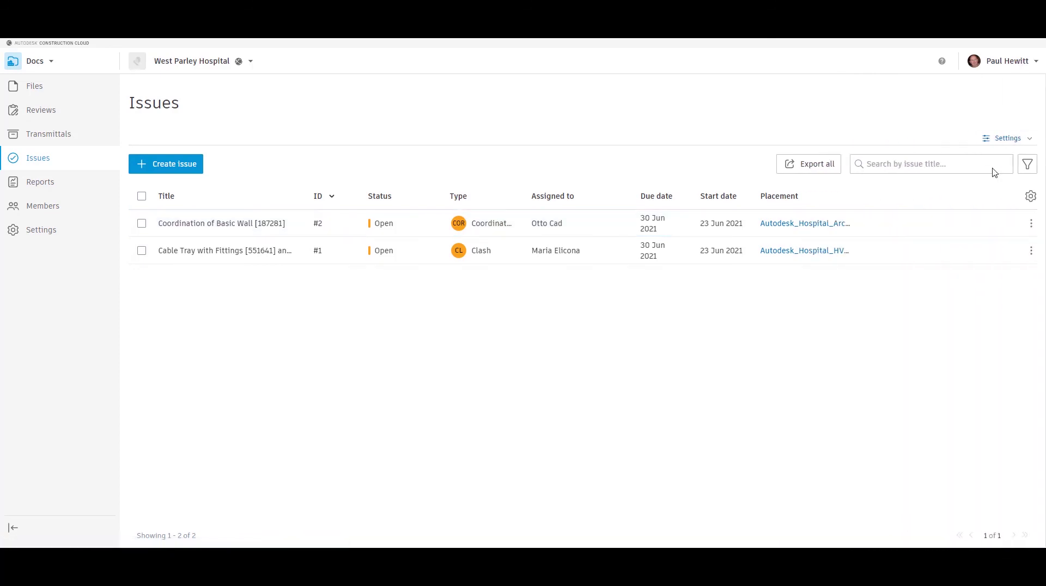